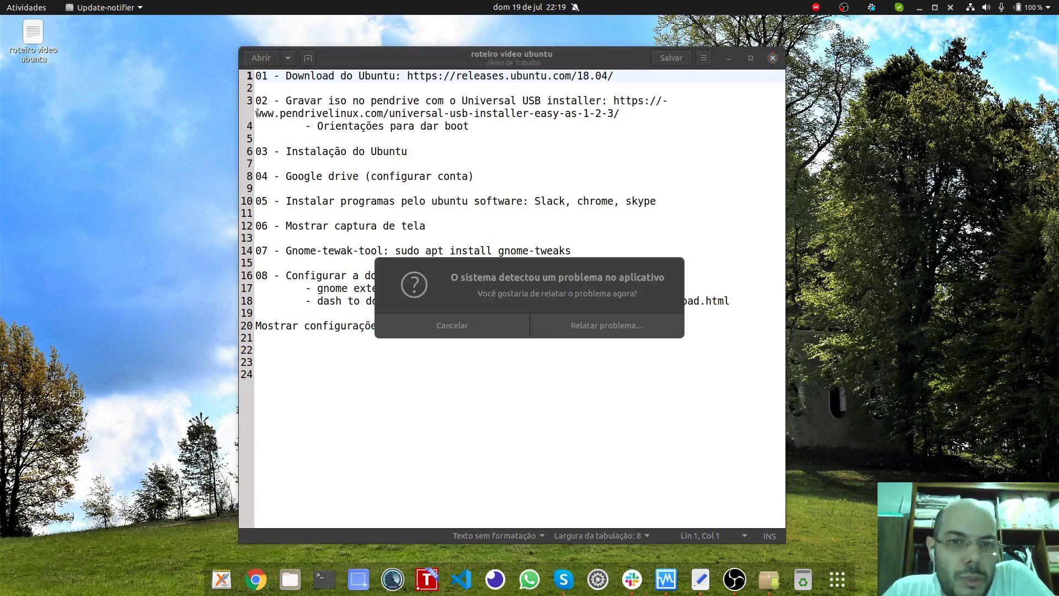
Step: Dismiss the system problem report and reposition the gedit window
click(485, 325)
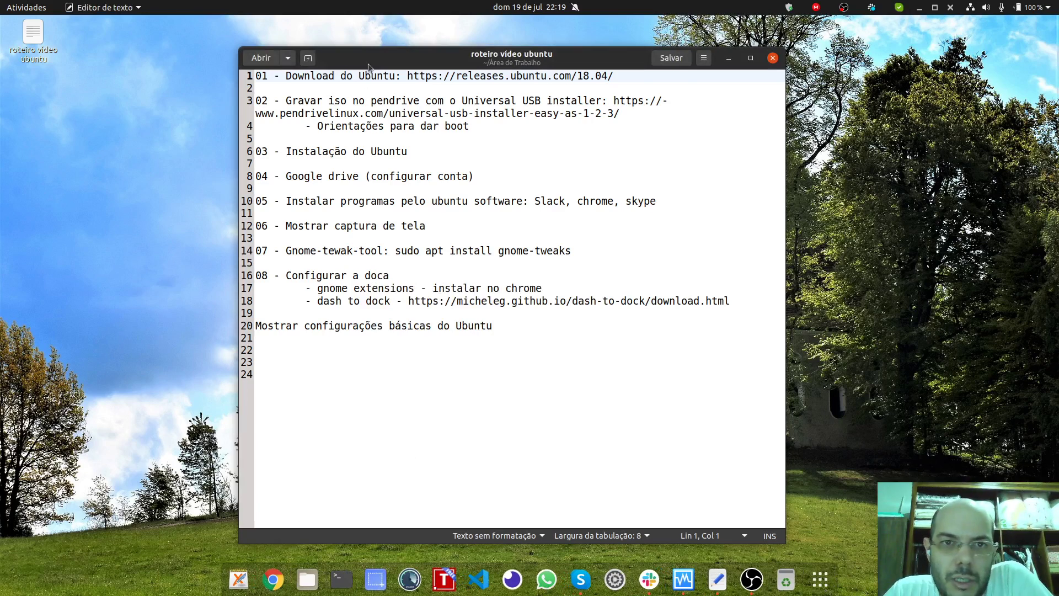
drag(368, 64, 396, 62)
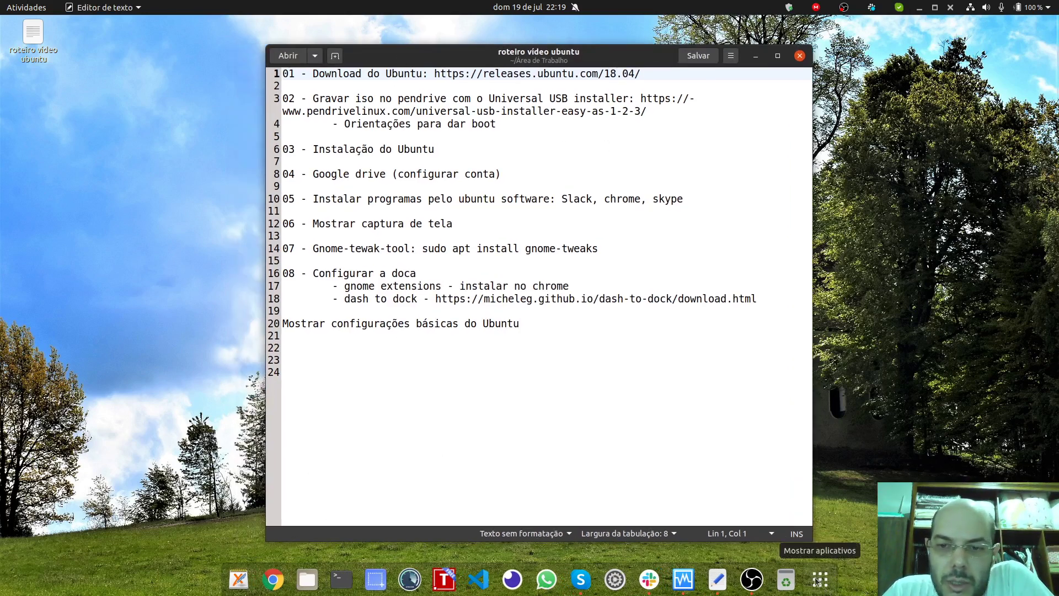
drag(378, 58, 329, 54)
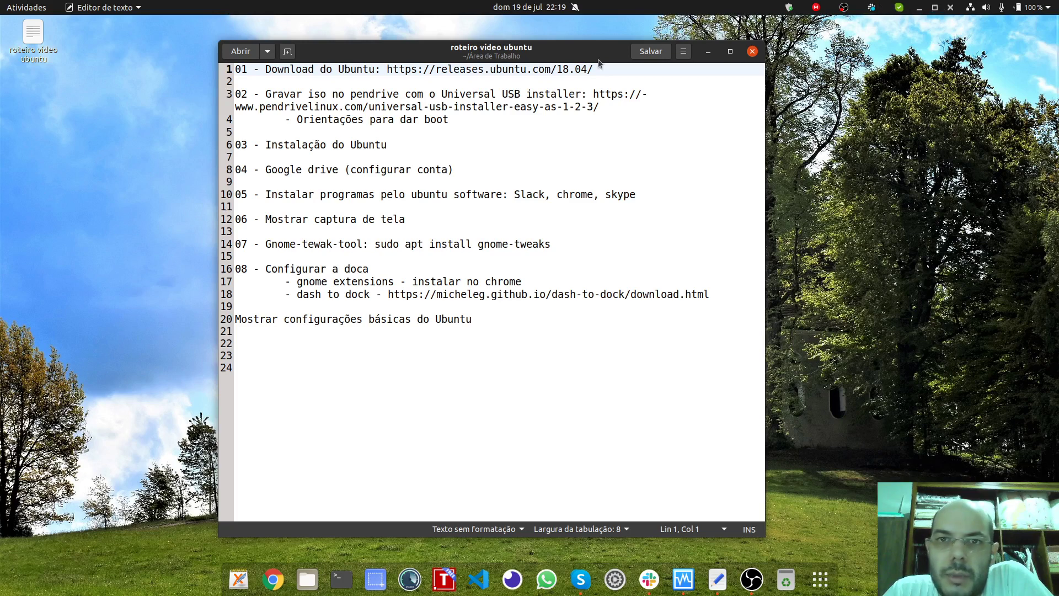
mouse_move(572, 60)
mouse_down()
mouse_move(556, 57)
mouse_move(577, 59)
mouse_up()
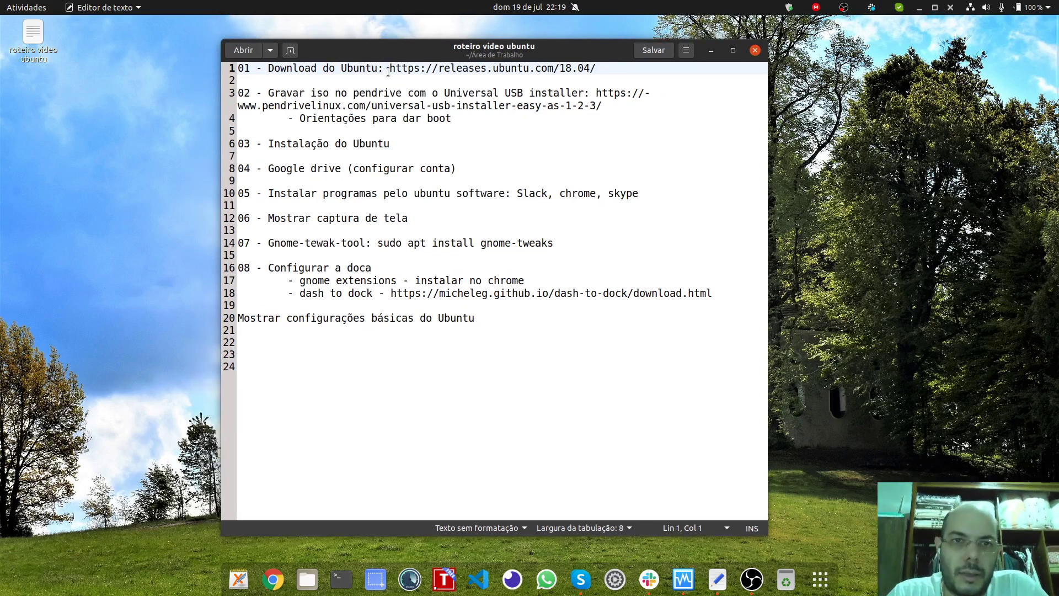
Step: Copy the Ubuntu releases URL from line 1 of the script and switch to Google Chrome
drag(389, 69, 605, 64)
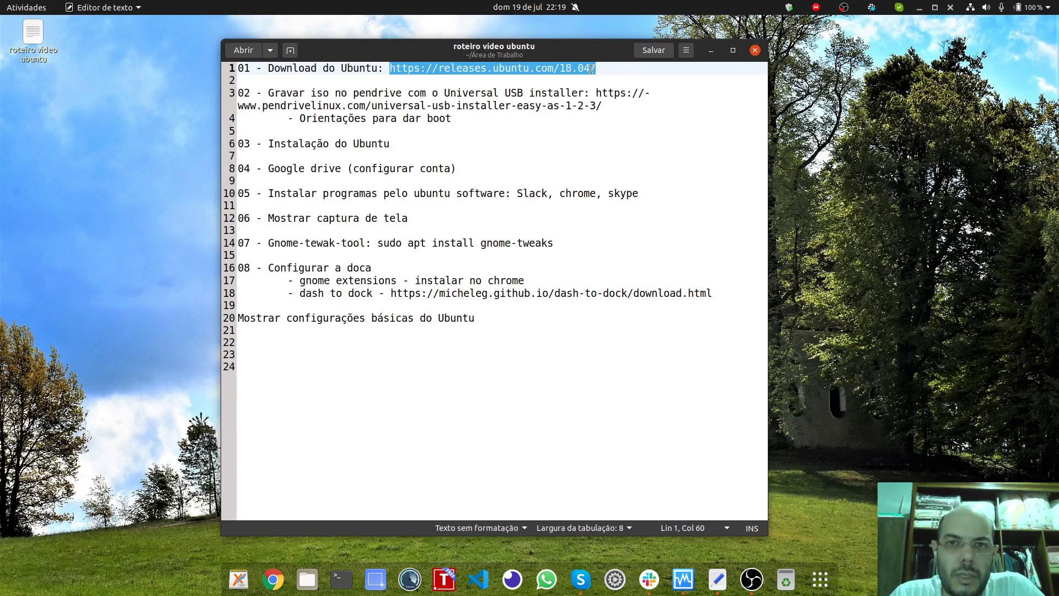
drag(583, 55, 524, 73)
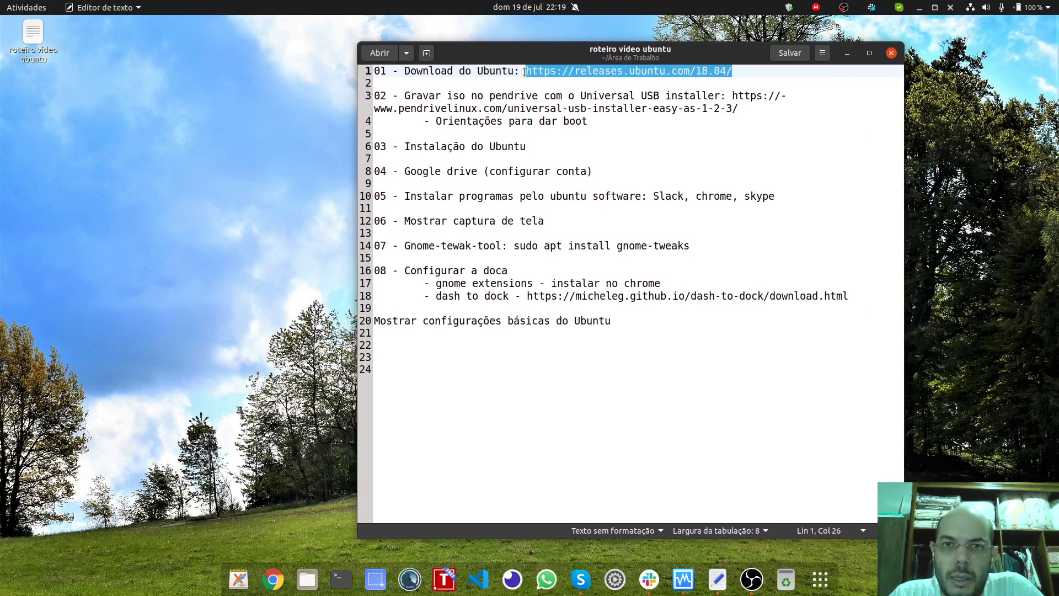
click(717, 71)
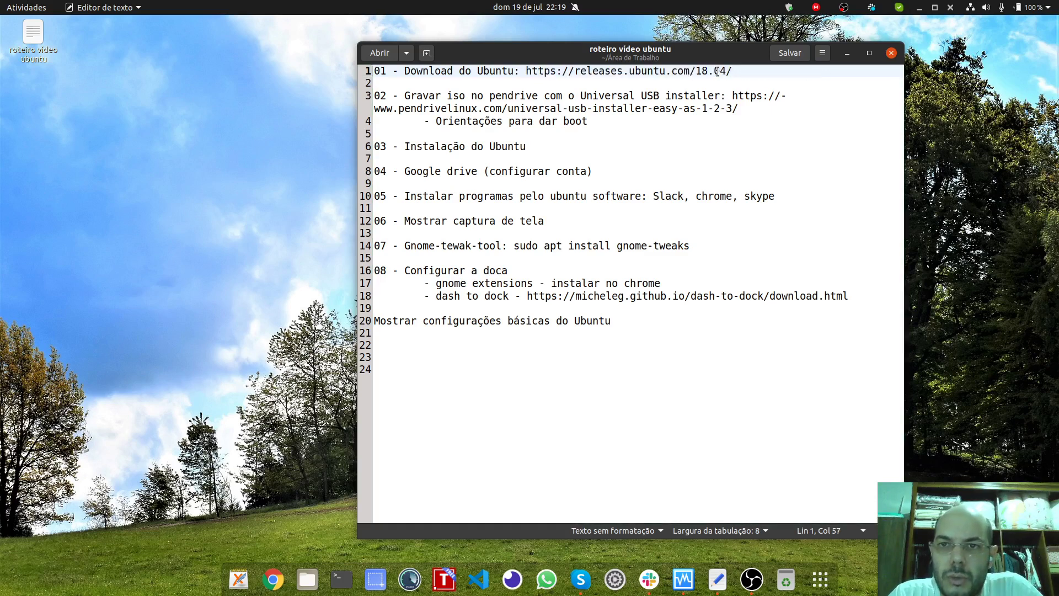
drag(716, 71, 728, 72)
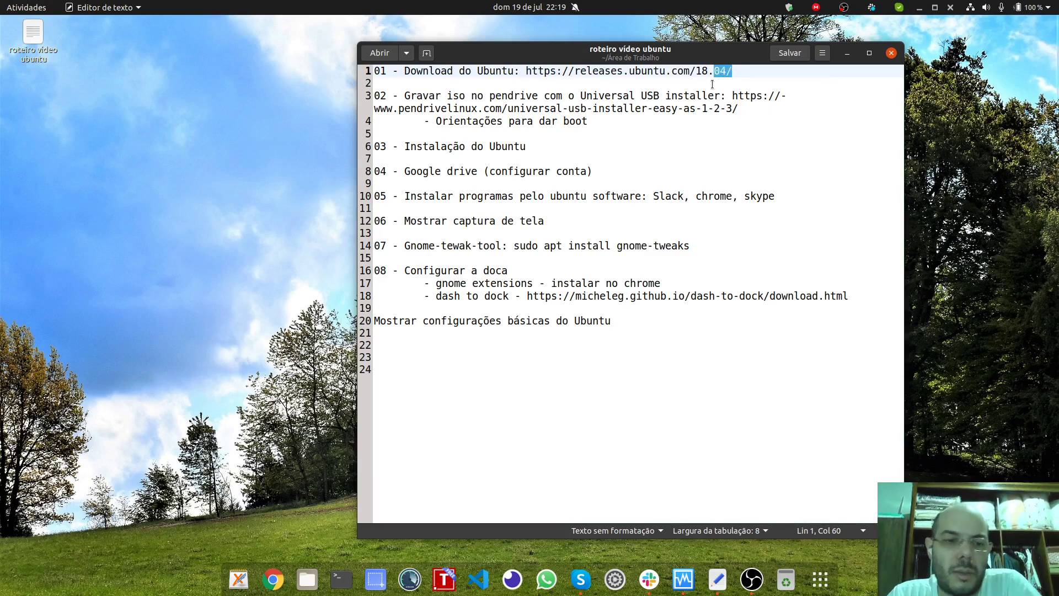
click(761, 71)
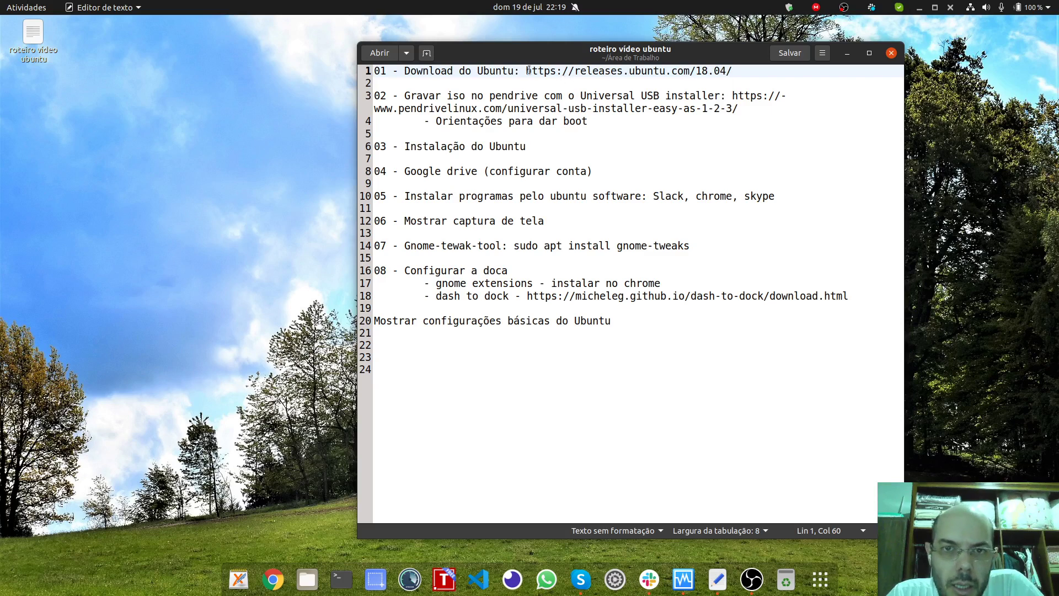
drag(526, 70, 399, 70)
key(ctrl+c)
click(621, 71)
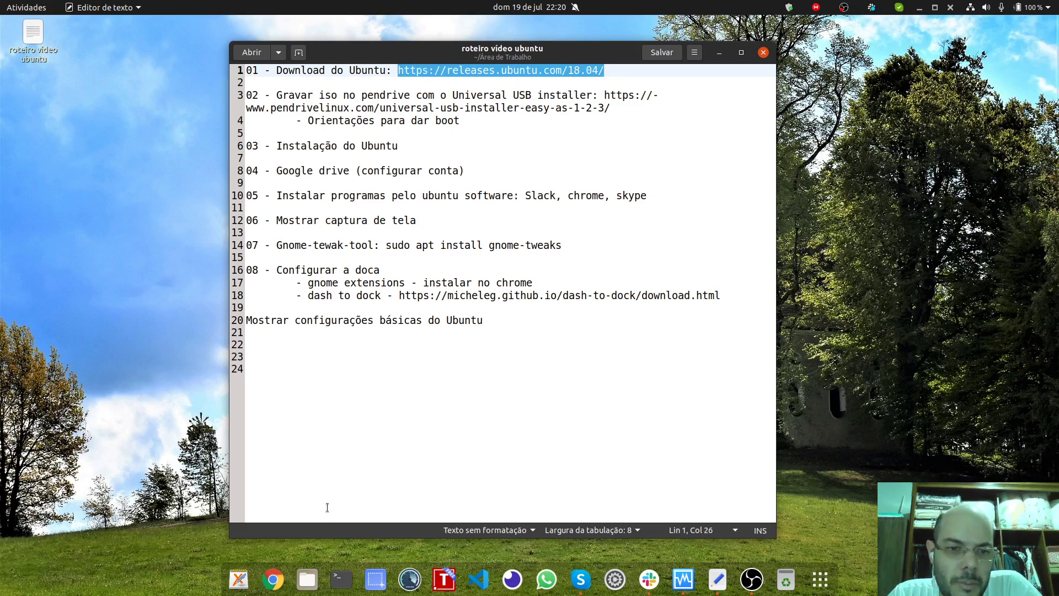
click(272, 585)
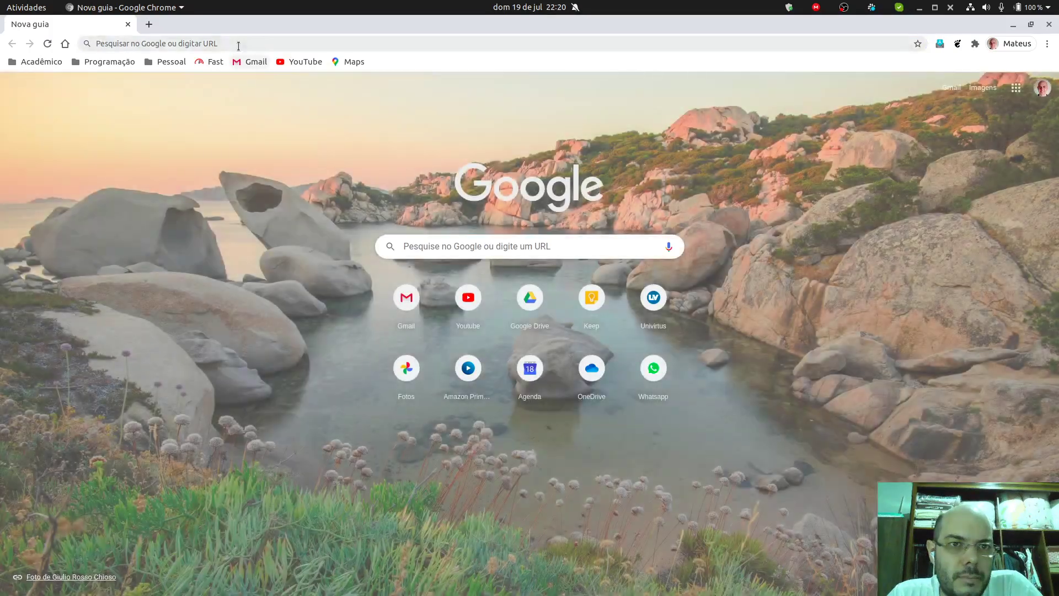
Step: Load the copied Ubuntu 18.04.4 releases URL and save the 64-bit desktop ISO to Downloads
click(238, 45)
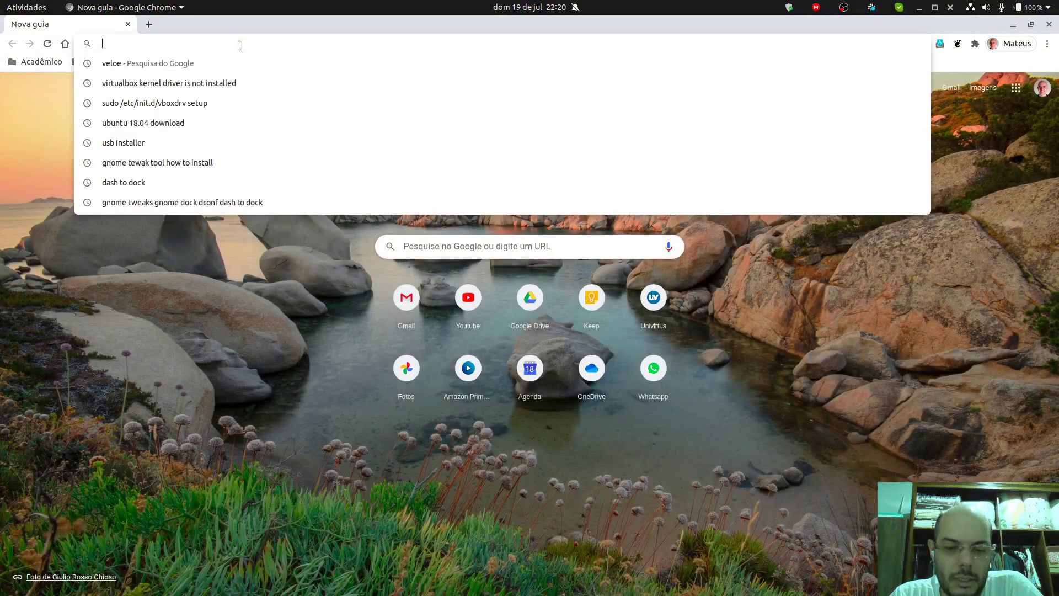
key(ctrl+v)
key(Return)
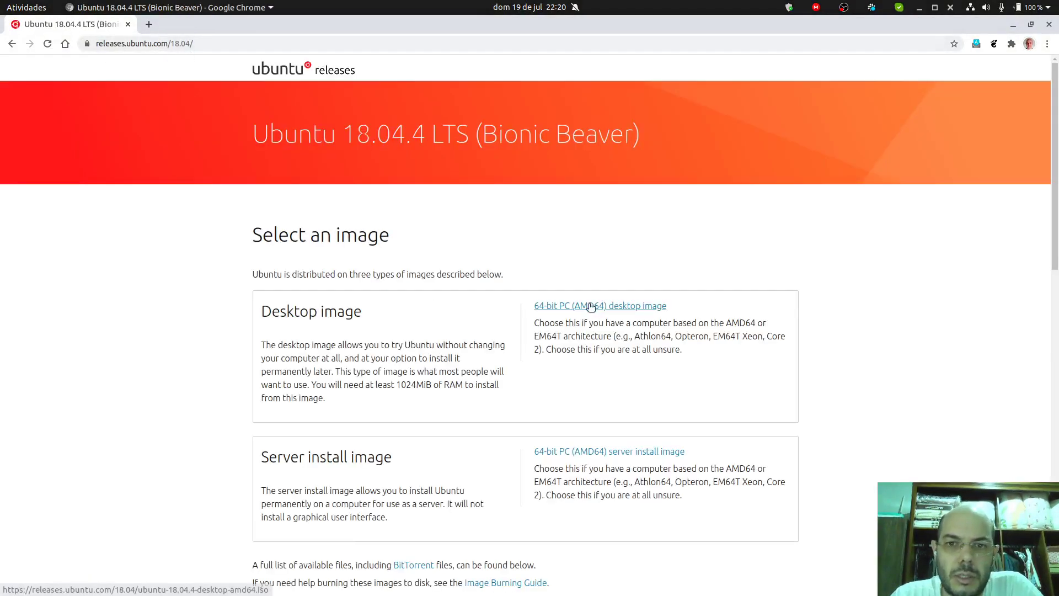
click(591, 305)
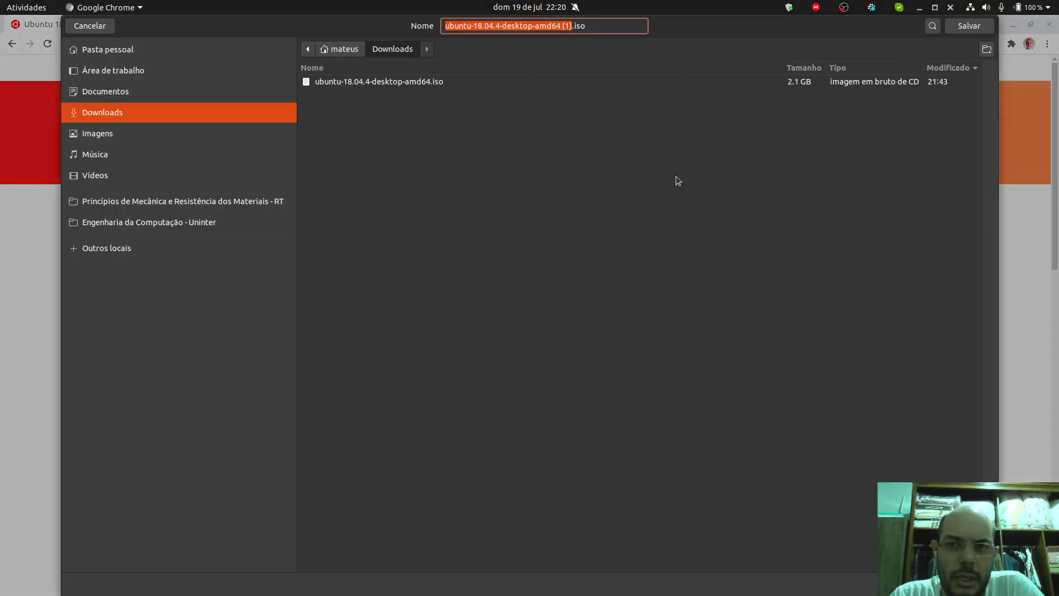
click(966, 26)
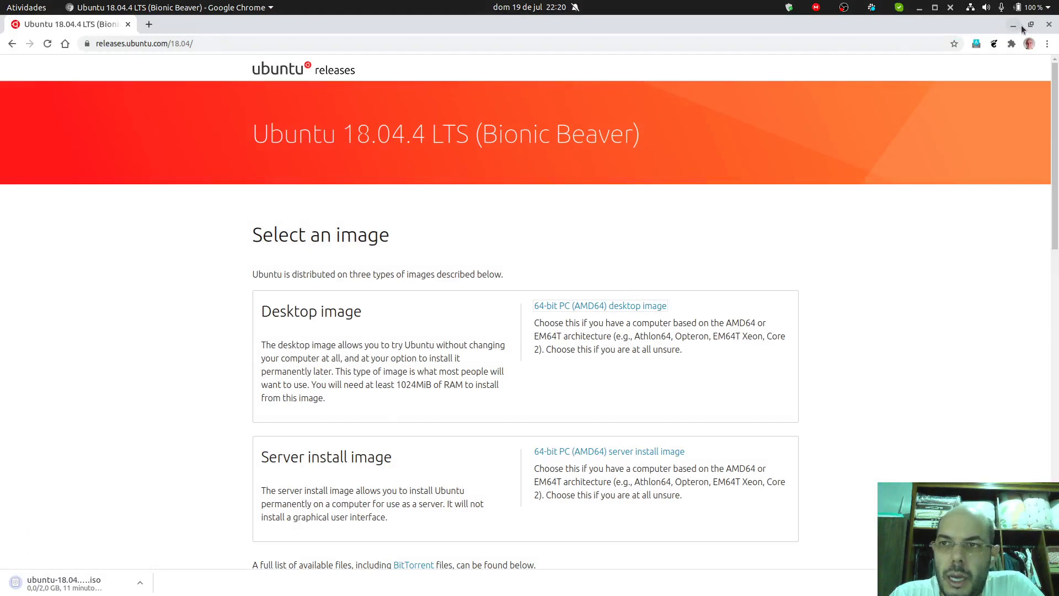
Step: Unmaximize the Chrome window and reposition it on the desktop
click(1031, 24)
drag(372, 75, 396, 57)
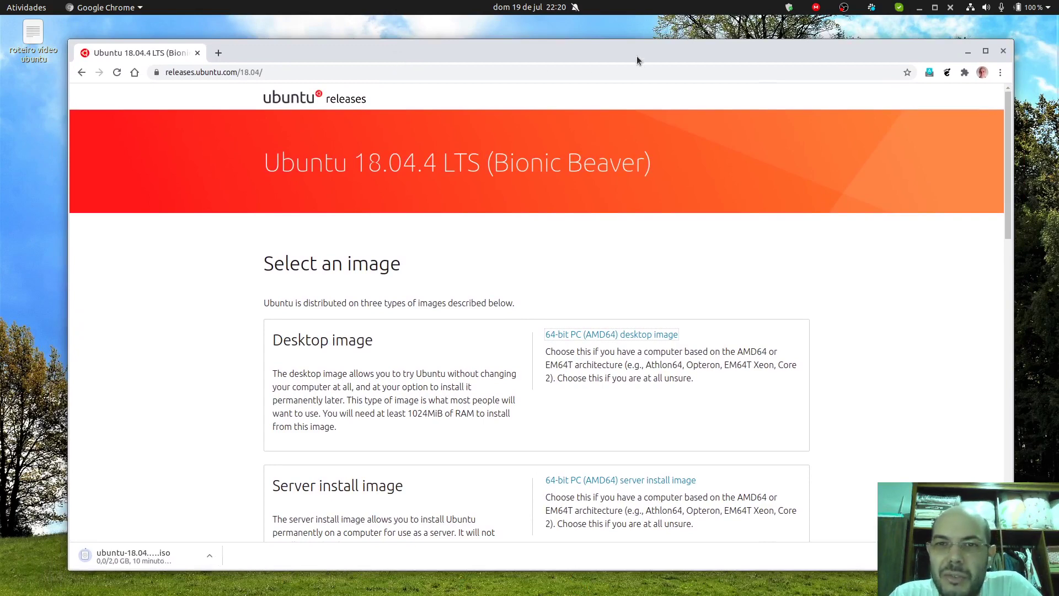
drag(637, 51, 656, 49)
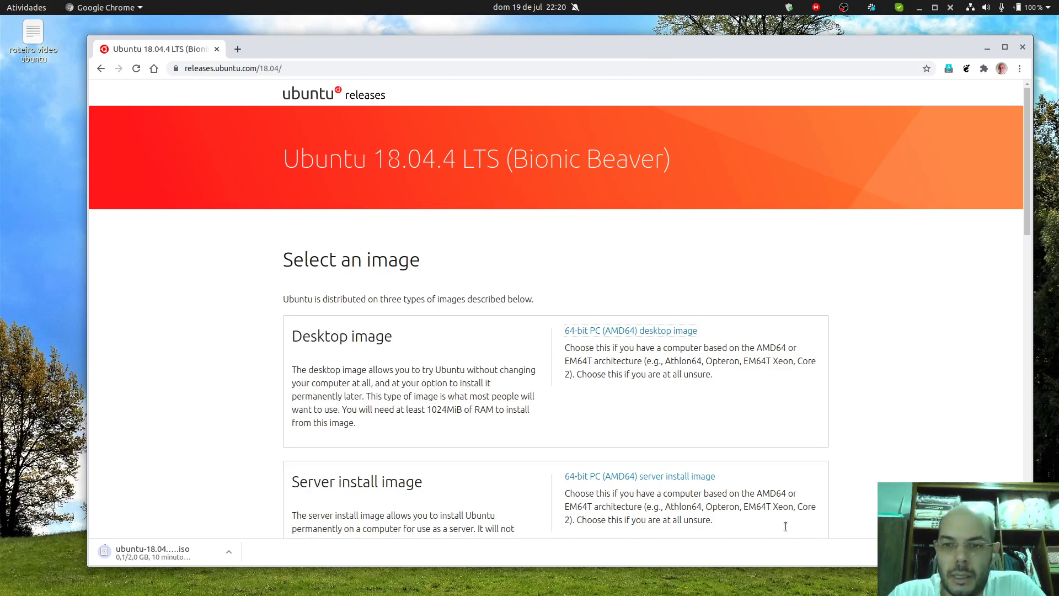
mouse_move(476, 587)
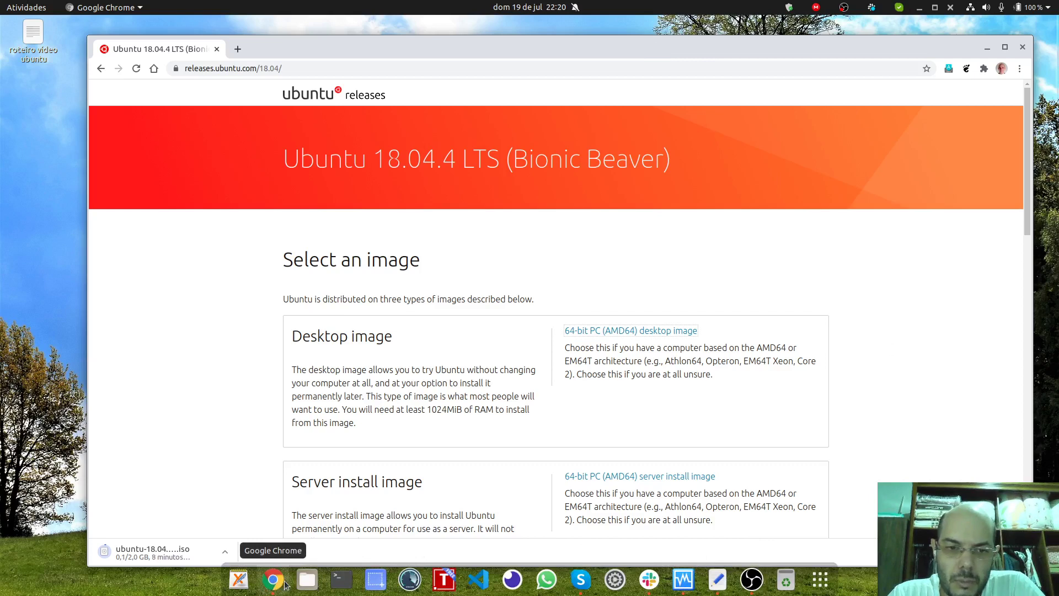
Step: Search Activities for 'disco', launch Criador de discos de inicialização, and move its dialog aside
key(super)
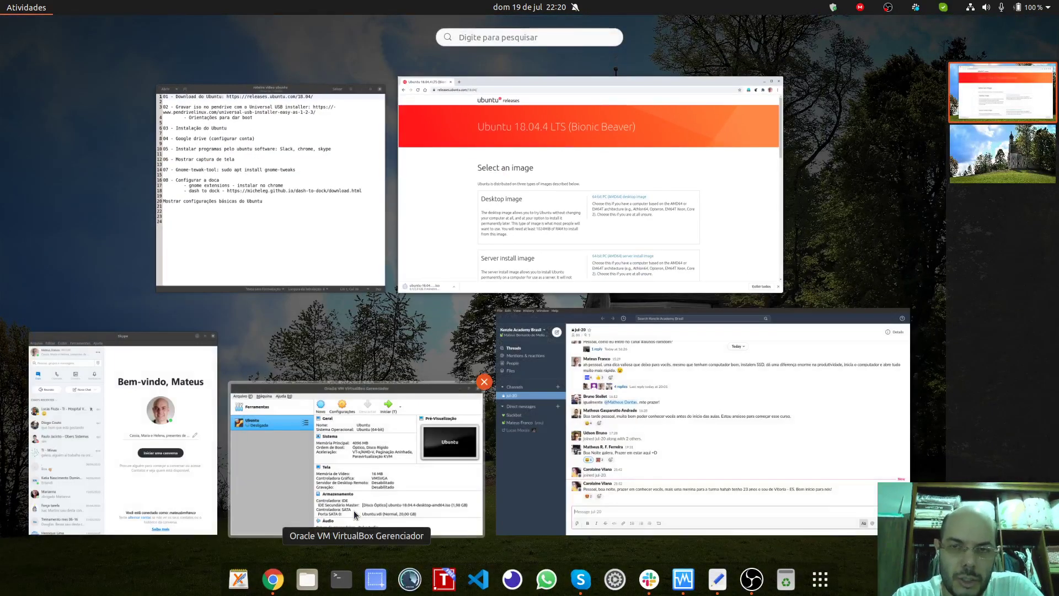
text(gel)
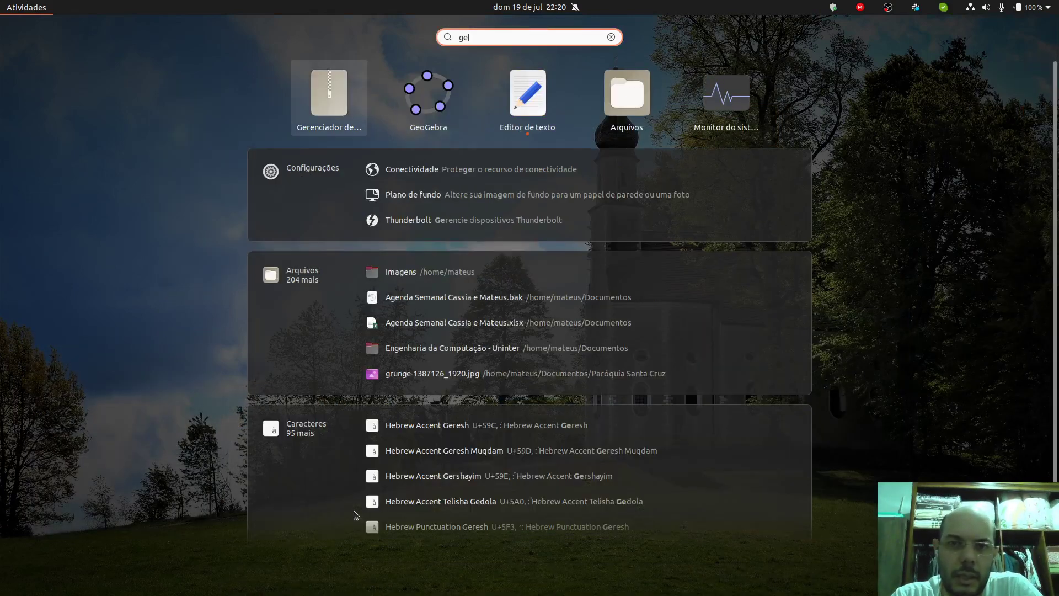
key(BackSpace)
key(BackSpace)
key(BackSpace)
text(disco)
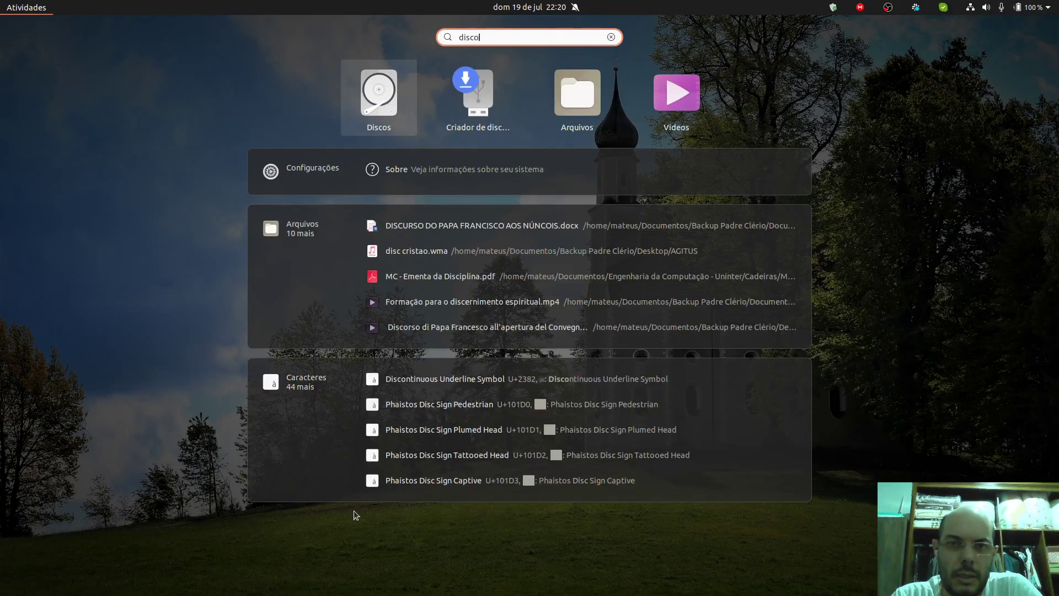
click(482, 120)
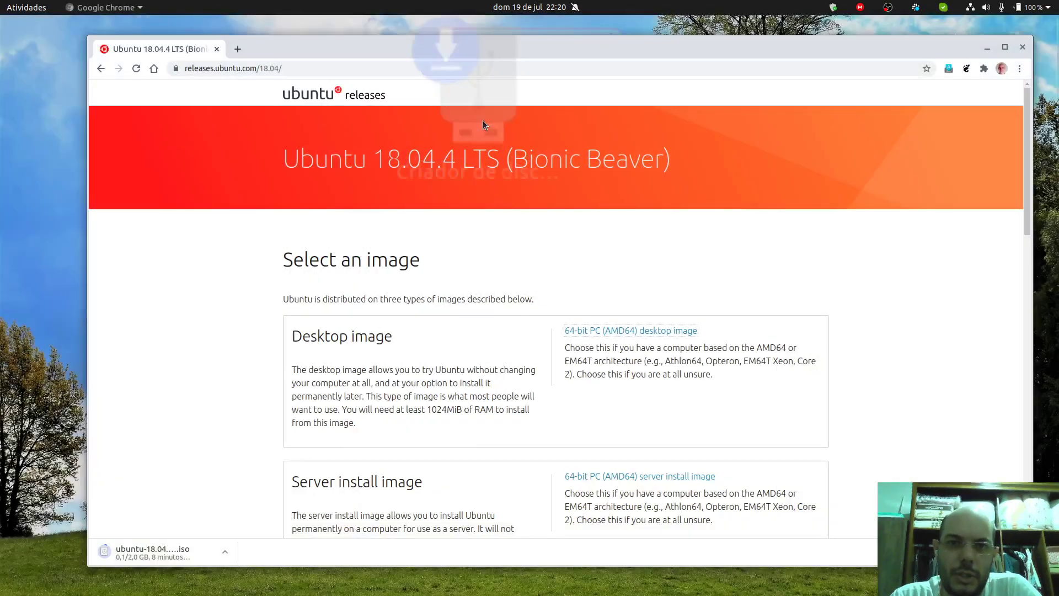
drag(547, 210, 648, 157)
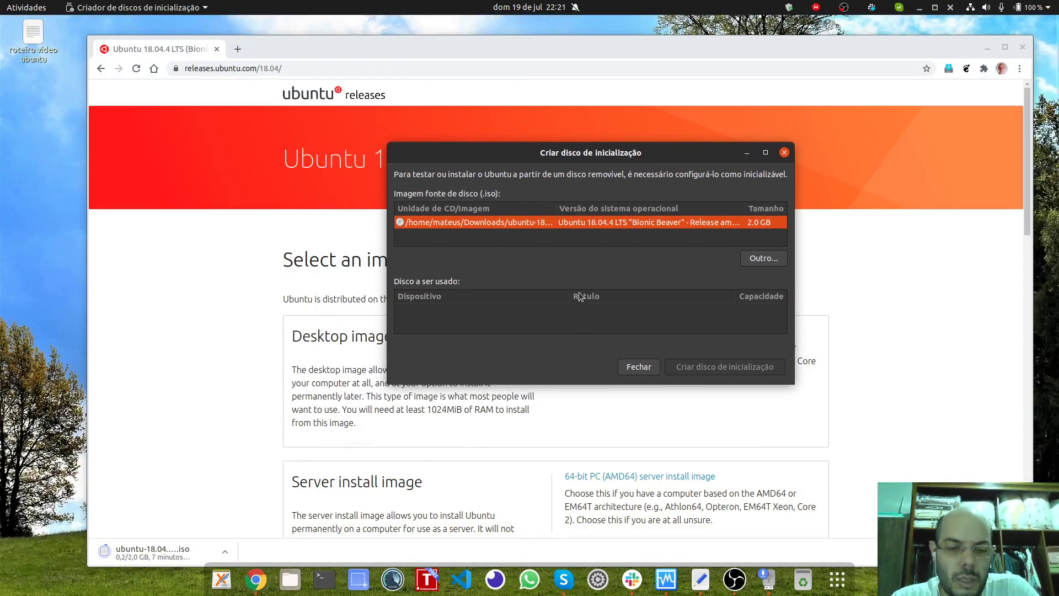
key(super)
Step: Confirm in Ubuntu Software that Startup Disk Creator is installed, then close it and the boot-disk dialog
text(ubuntu)
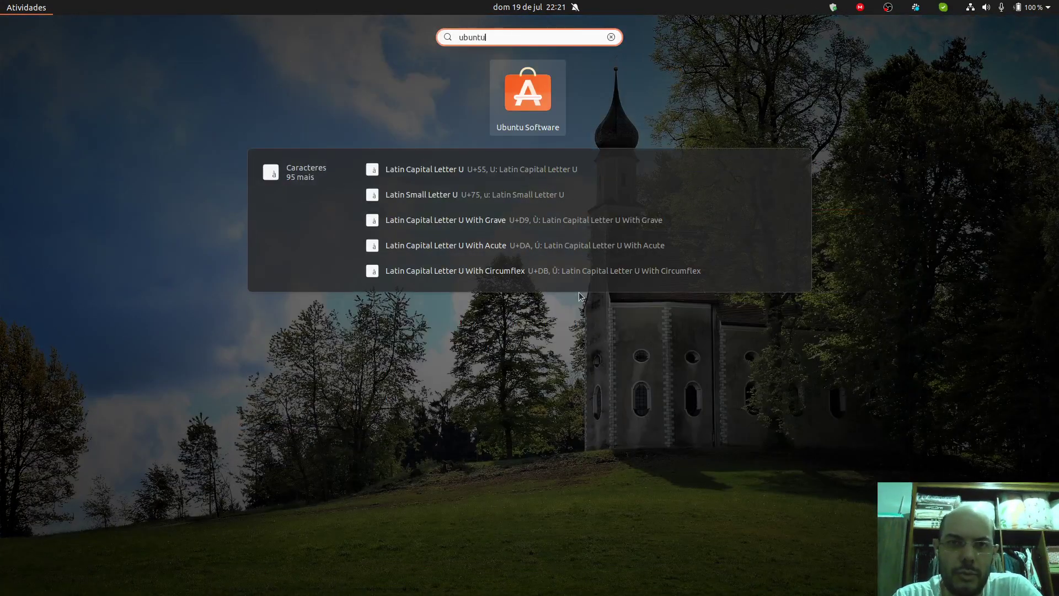
click(535, 102)
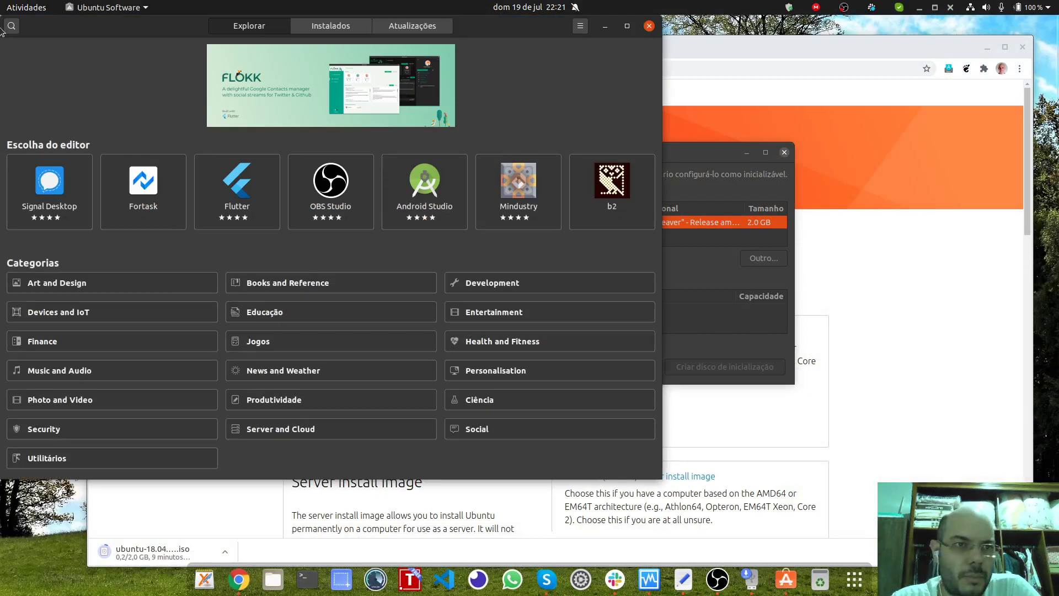
click(12, 27)
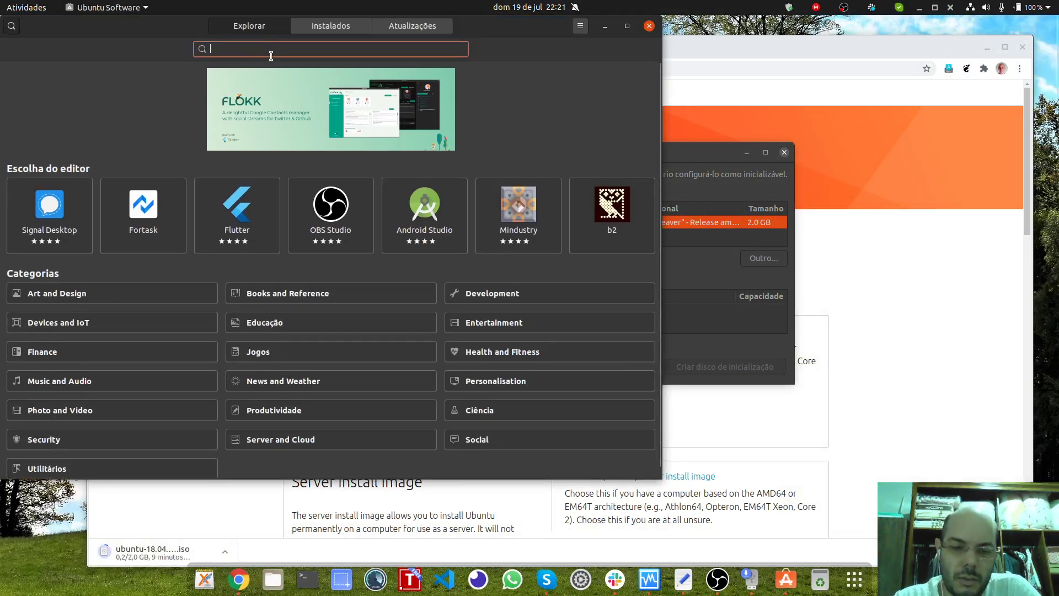
text(disc)
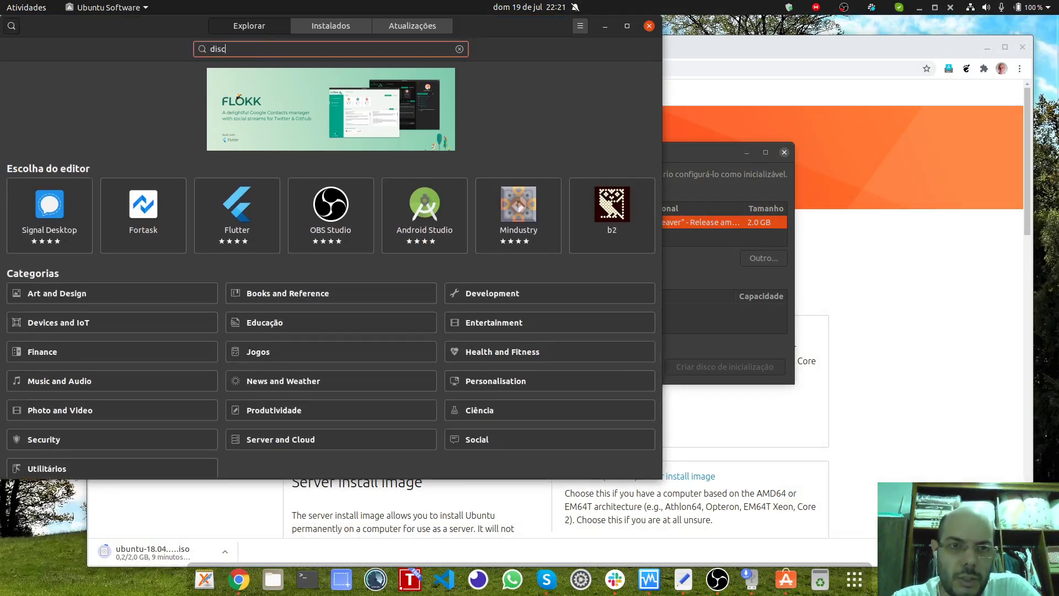
text(o inicializac)
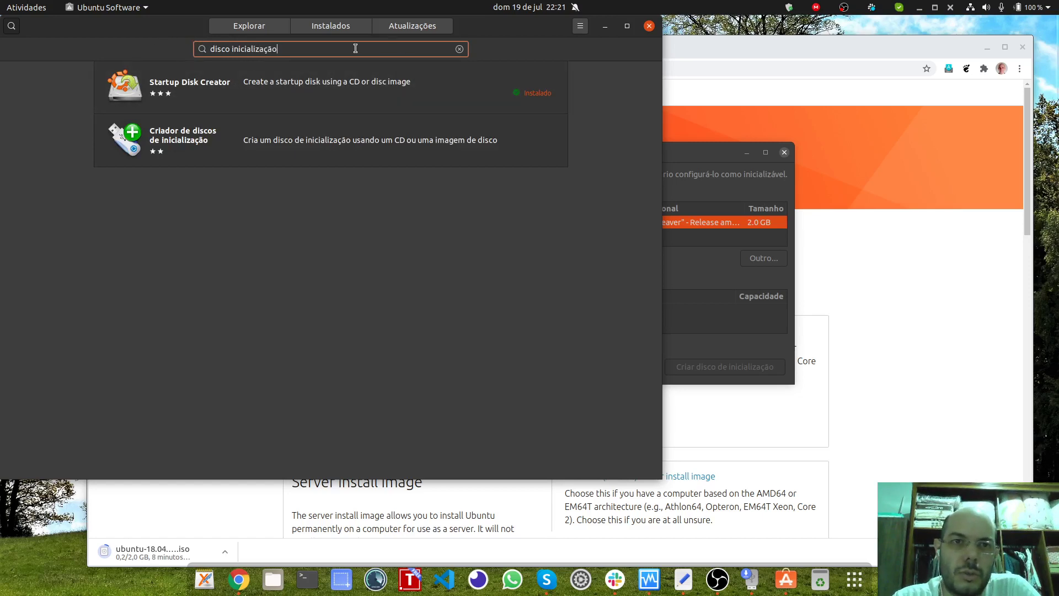
click(460, 82)
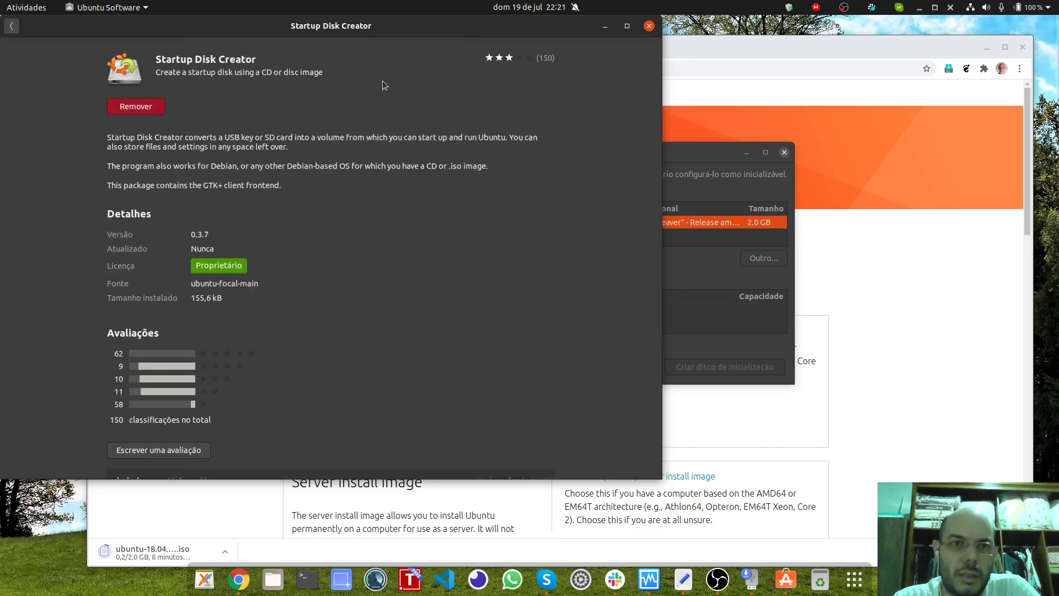
click(649, 26)
click(784, 152)
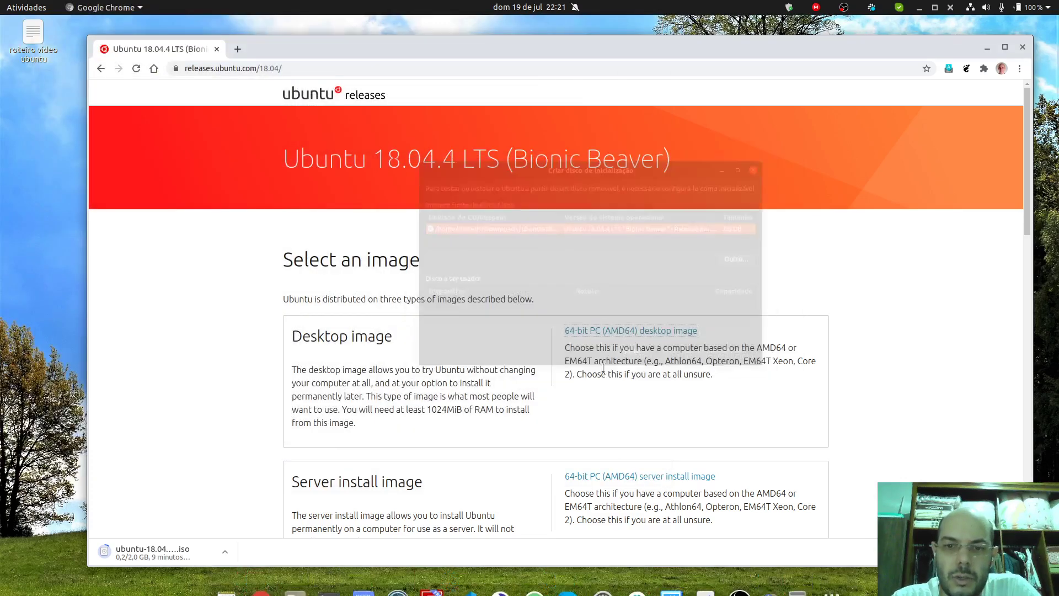
Step: Copy the pendrivelinux Universal USB Installer URL from line 3 of the script
click(709, 580)
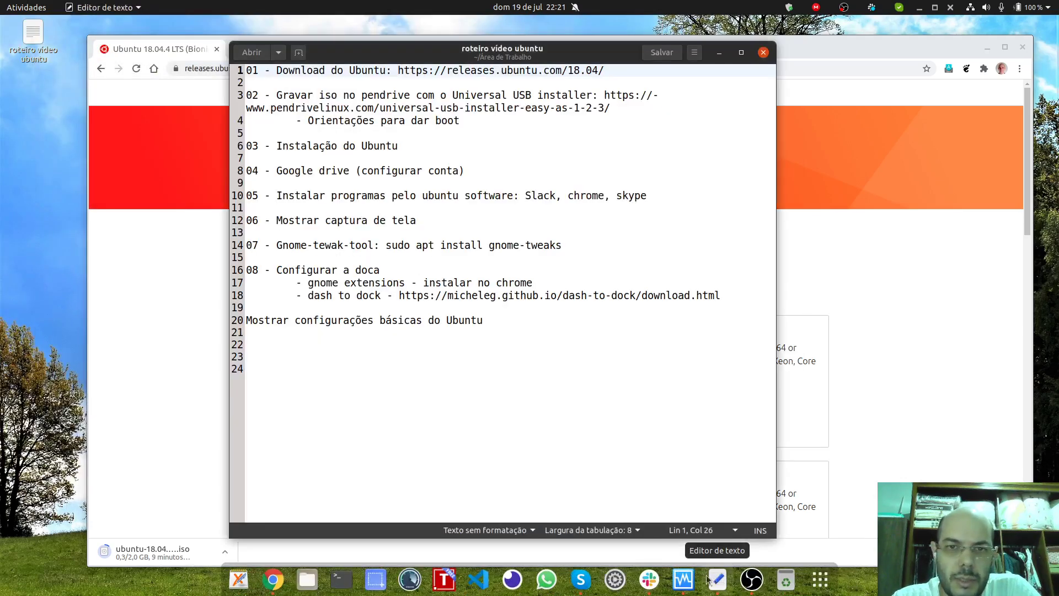
click(592, 182)
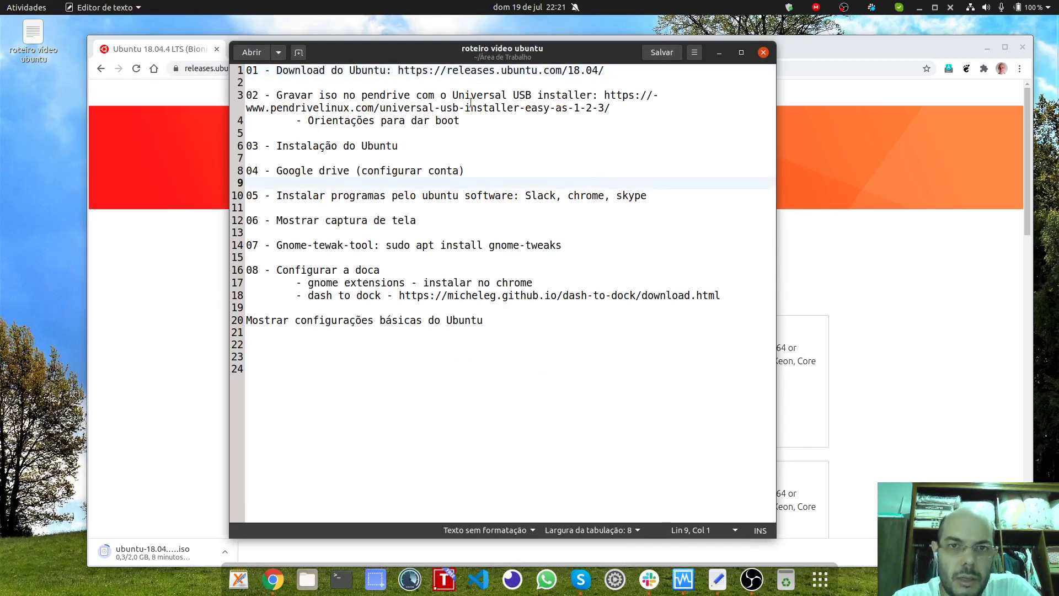
mouse_move(608, 96)
mouse_down()
mouse_move(657, 105)
mouse_move(612, 108)
mouse_move(605, 96)
mouse_move(623, 109)
mouse_up()
key(ctrl+c)
click(624, 108)
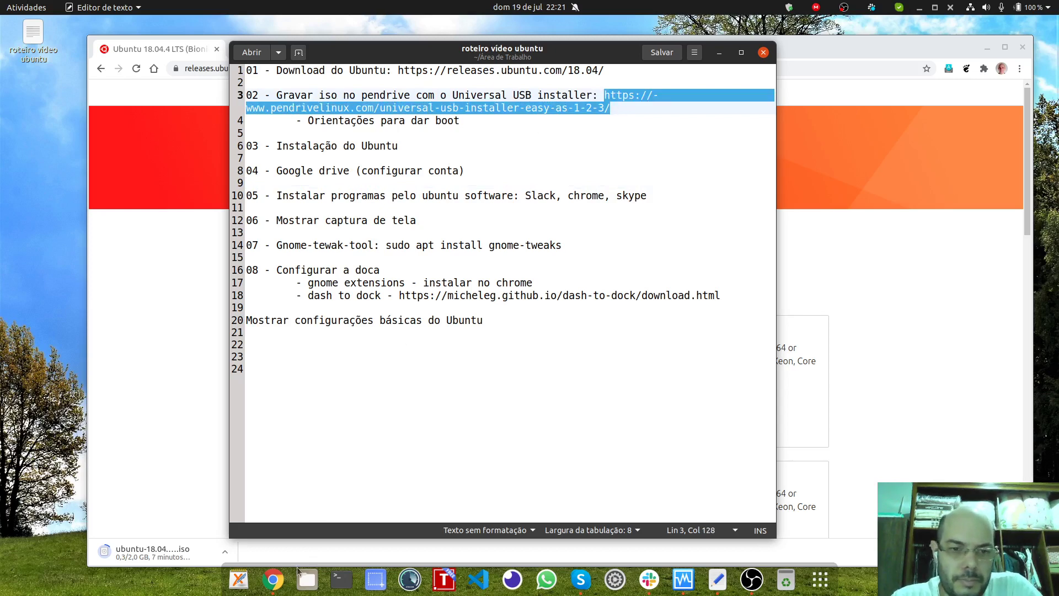
click(273, 580)
Step: Open the pendrivelinux Universal USB Installer page in a new maximized Chrome tab and scroll to its screenshots
click(238, 49)
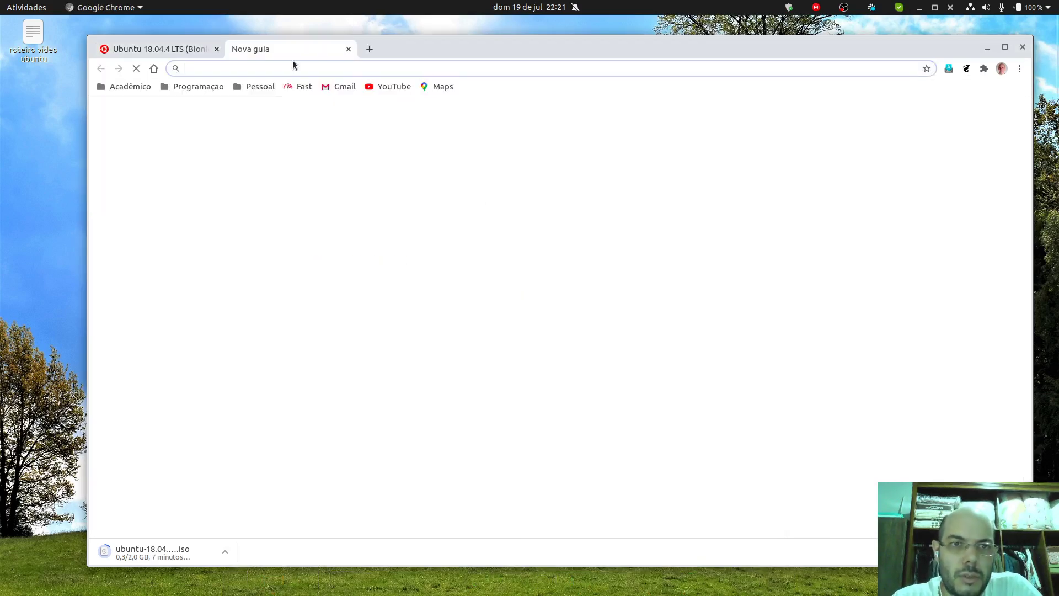
click(301, 69)
key(ctrl+v)
key(Return)
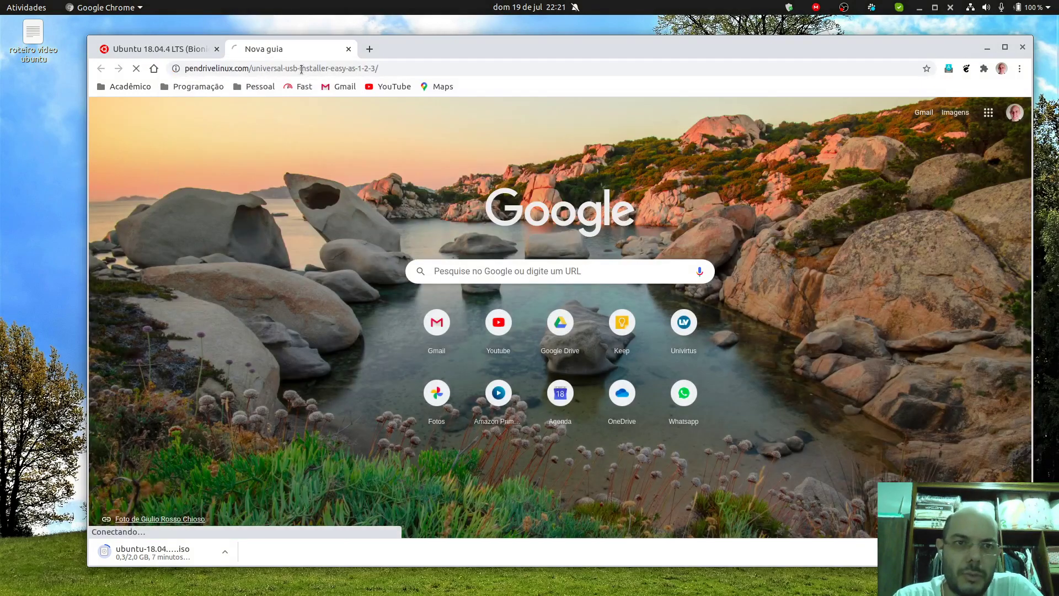
scroll(493, 206, down, 5)
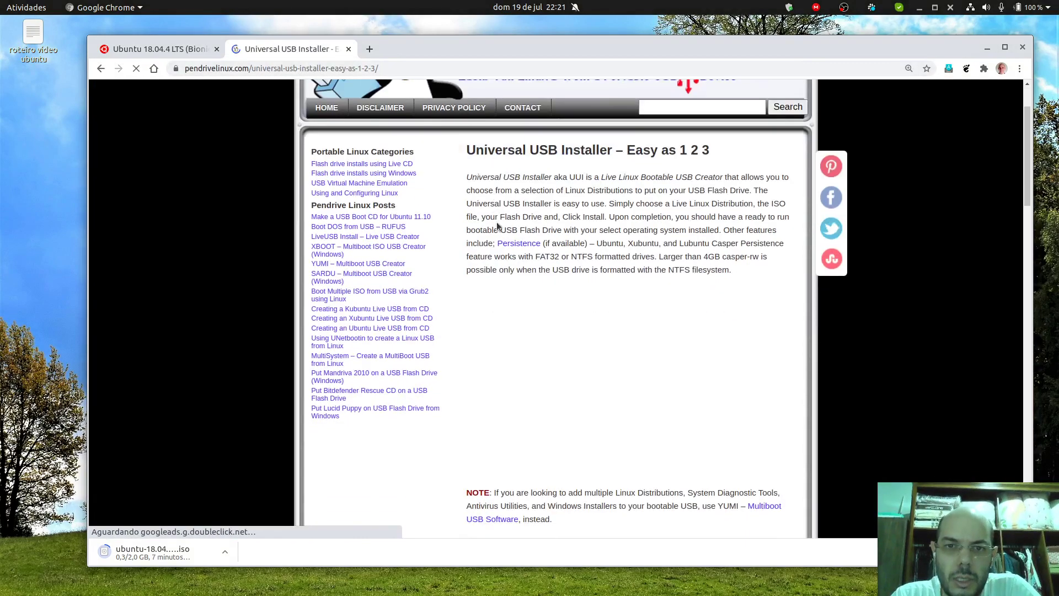
scroll(592, 221, down, 4)
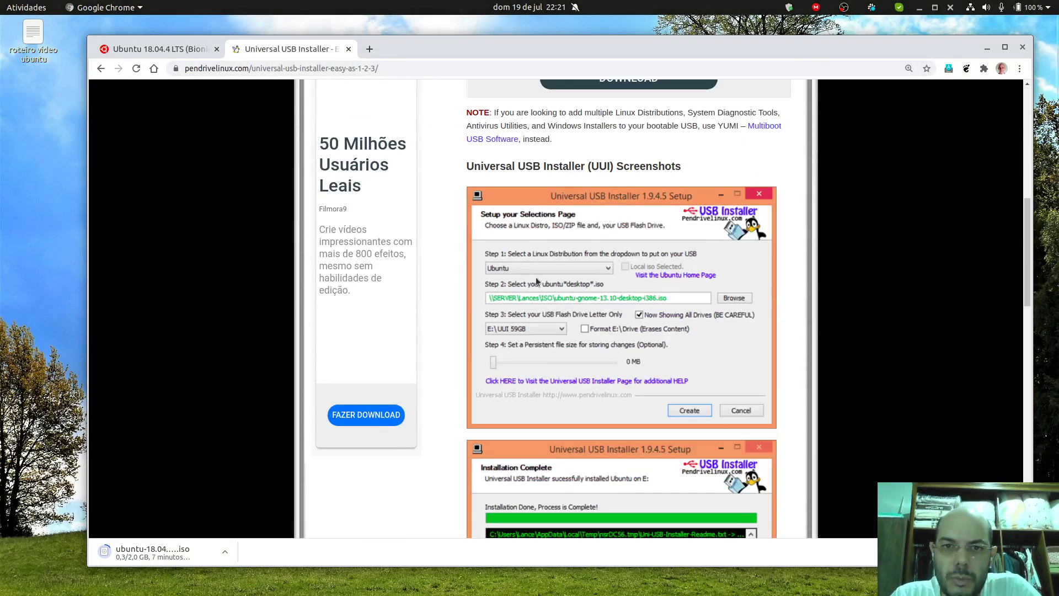
scroll(640, 302, down, 1)
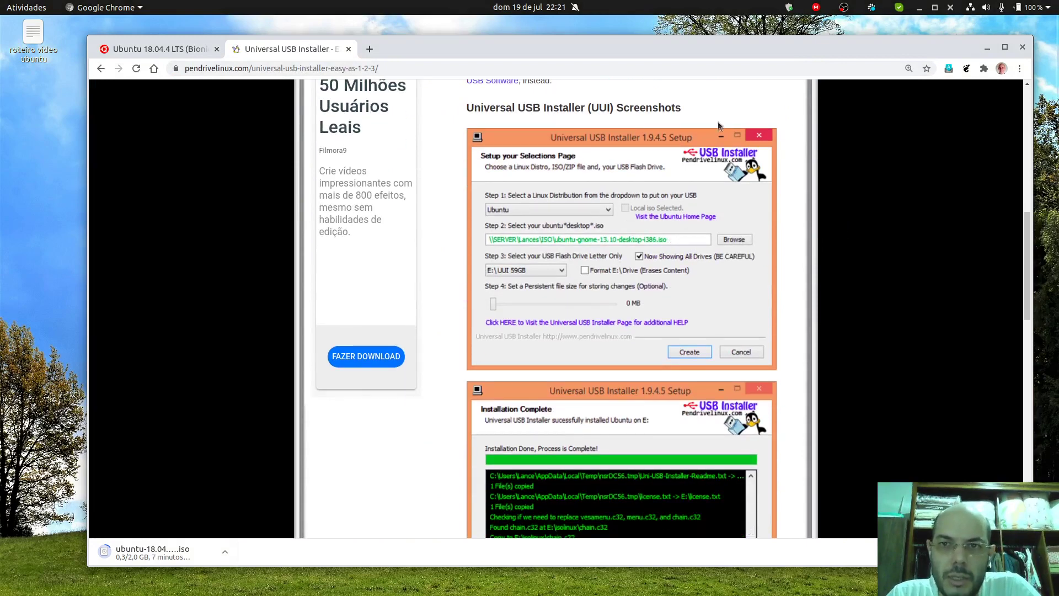
double_click(728, 49)
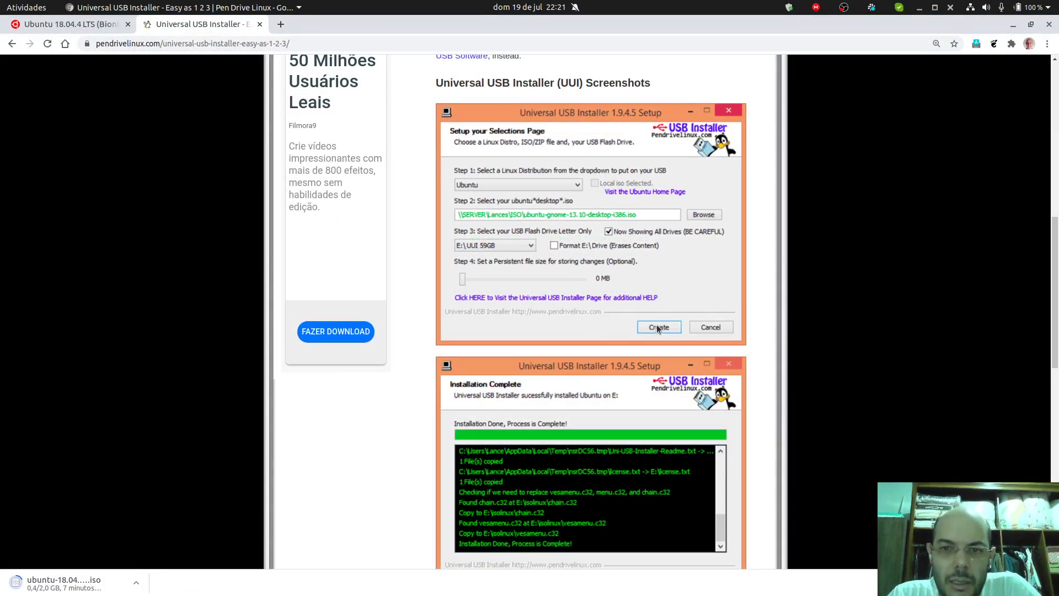
scroll(624, 326, down, 2)
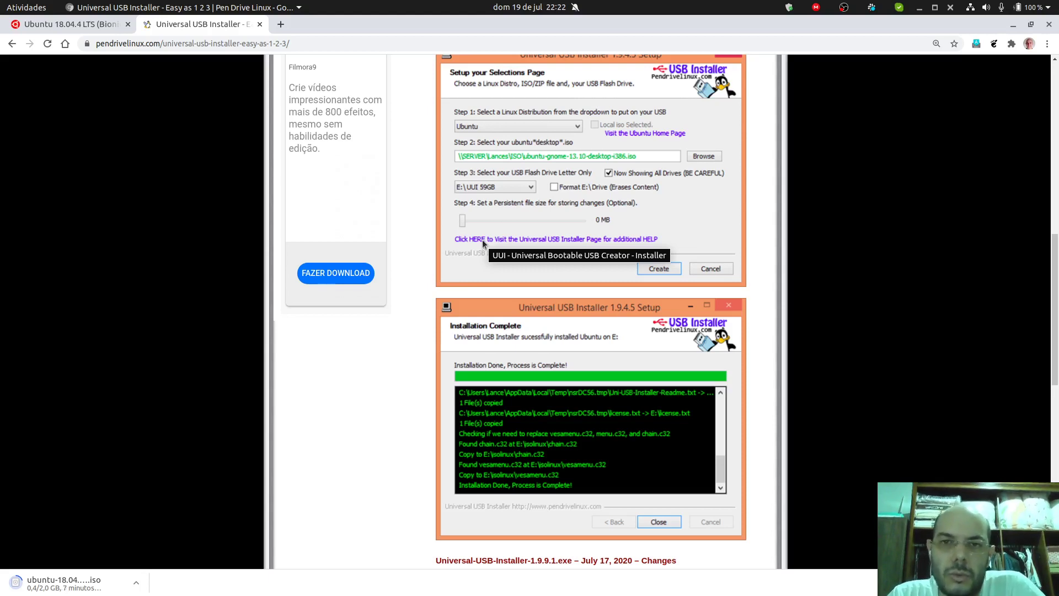
scroll(581, 241, up, 1)
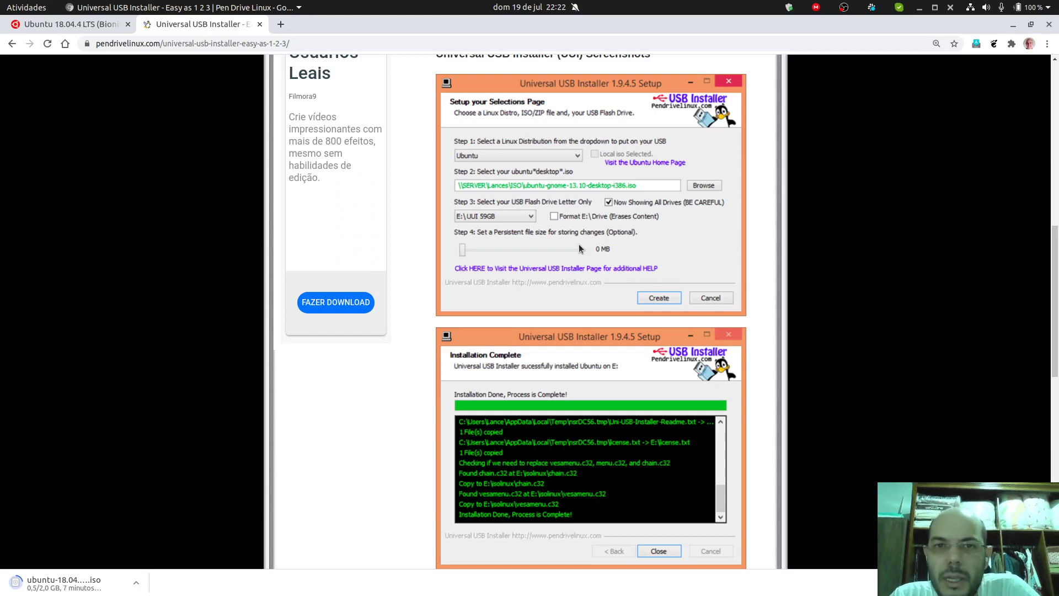
click(1049, 25)
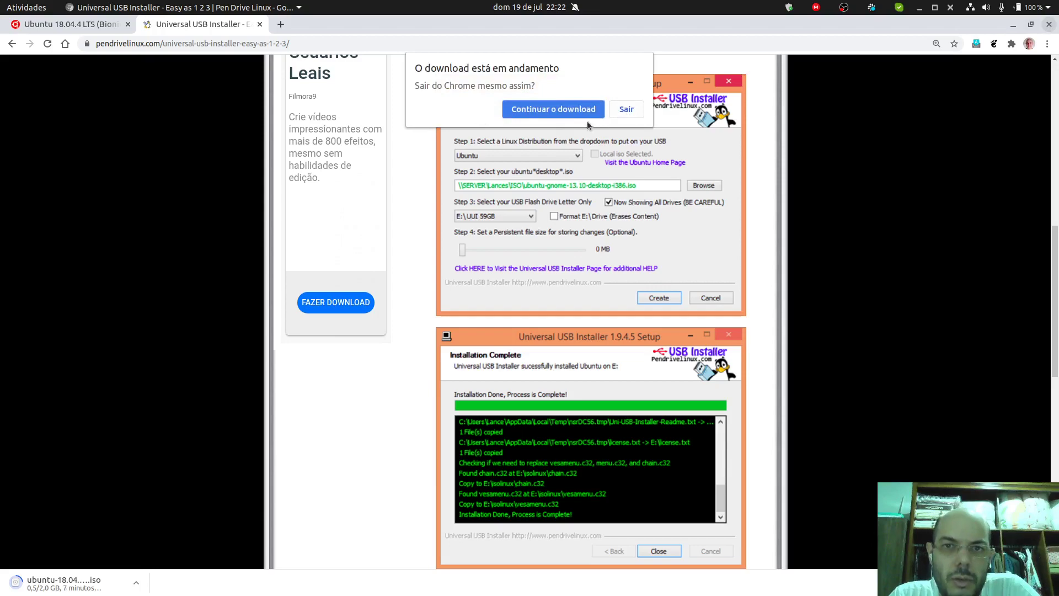
Step: Quit Chrome despite the running download and move the script window up and left
click(623, 114)
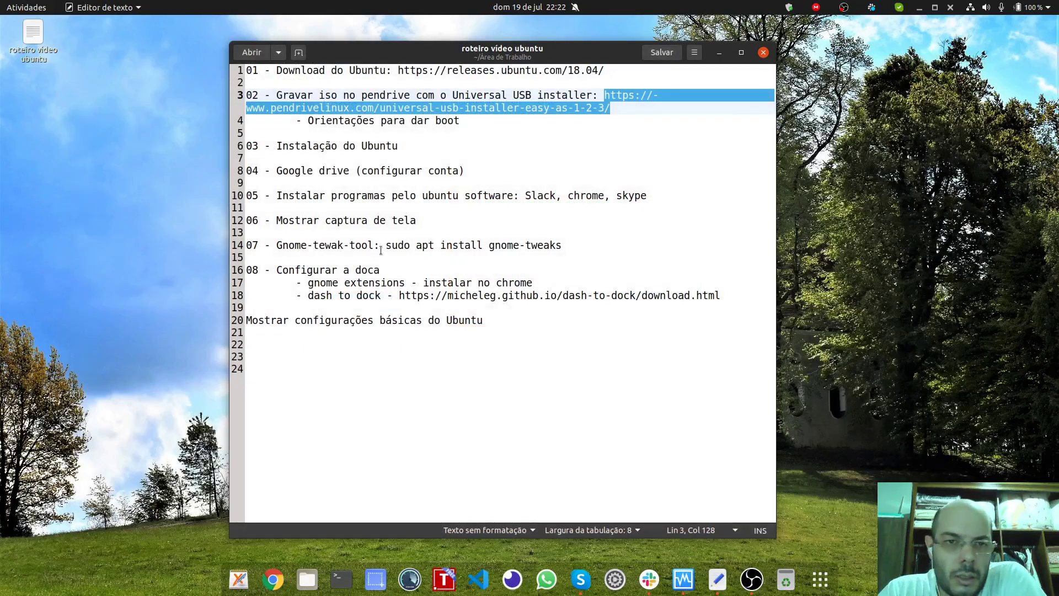
click(540, 83)
drag(558, 47, 524, 41)
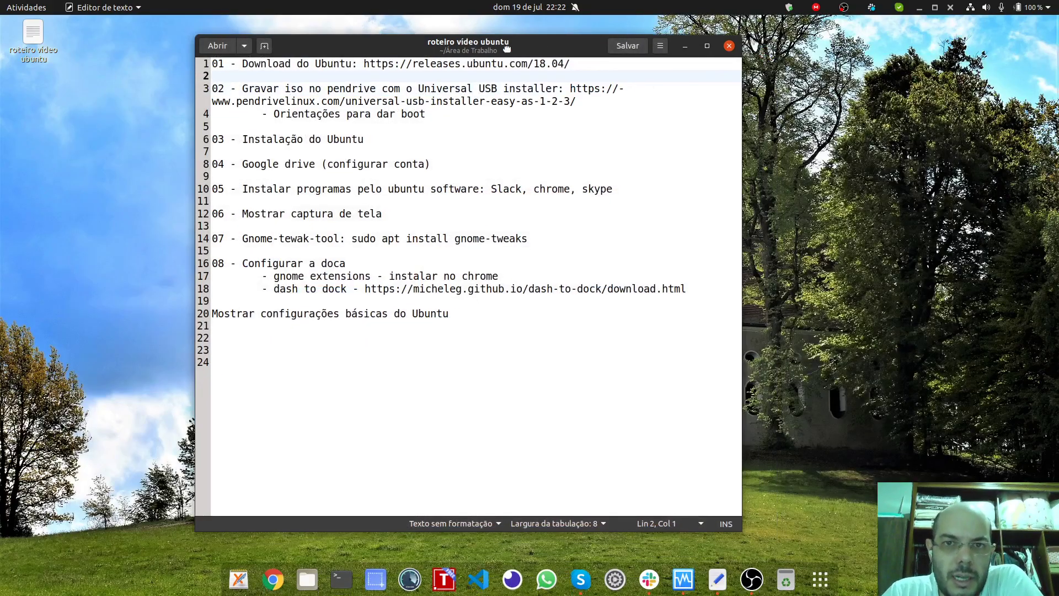
Step: Open the VirtualBox Manager and position its window beside the script
click(683, 579)
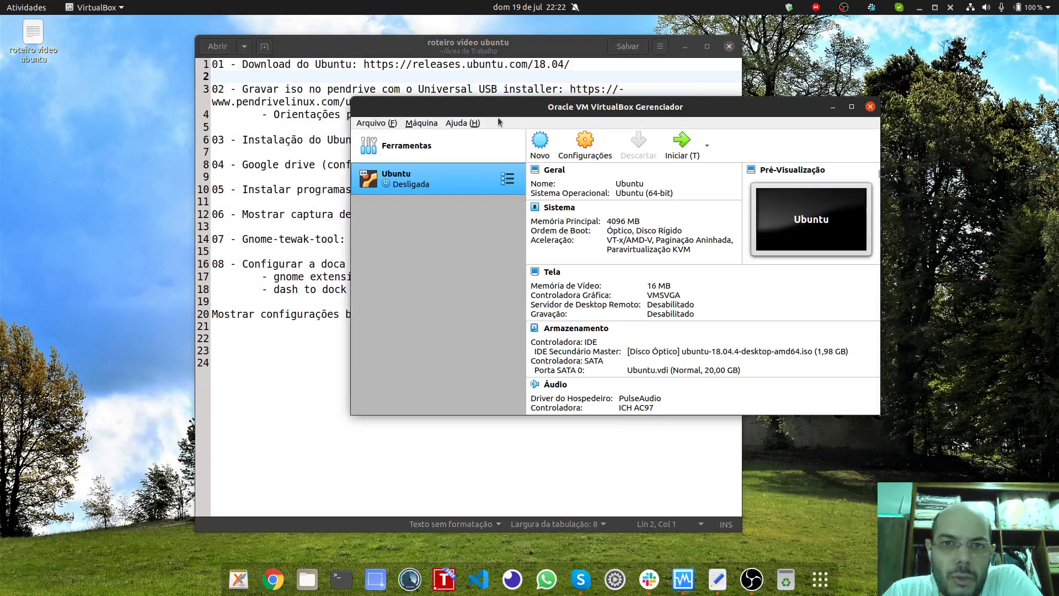
drag(523, 111, 378, 111)
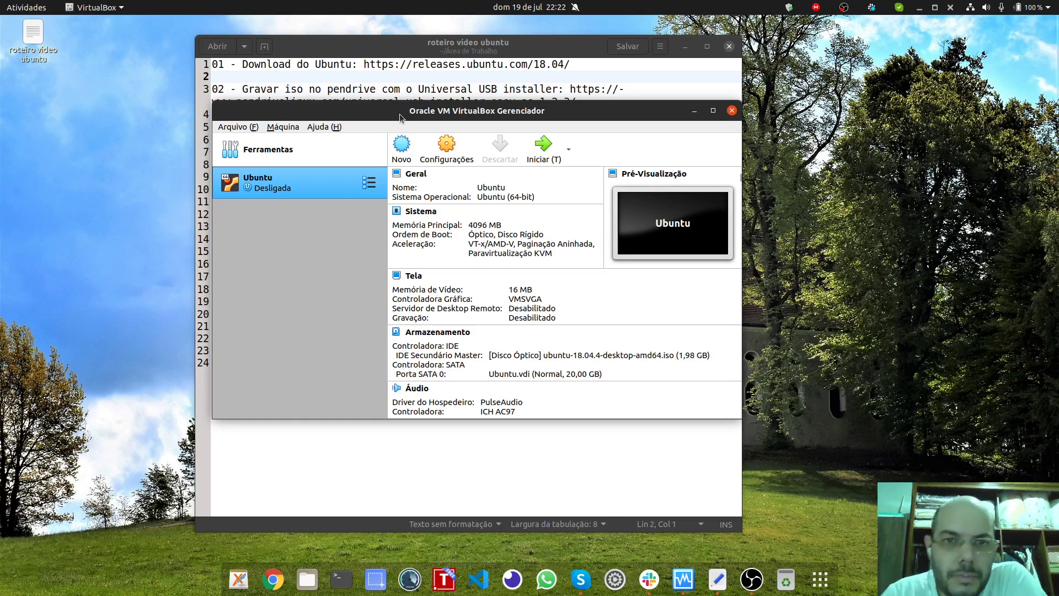
drag(370, 115, 496, 116)
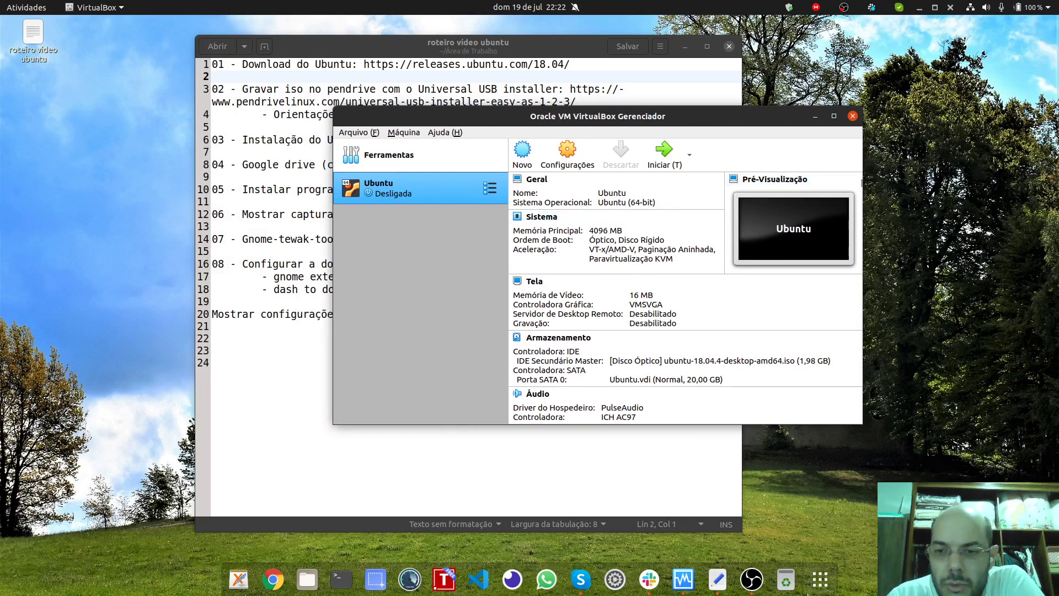
drag(462, 116, 430, 109)
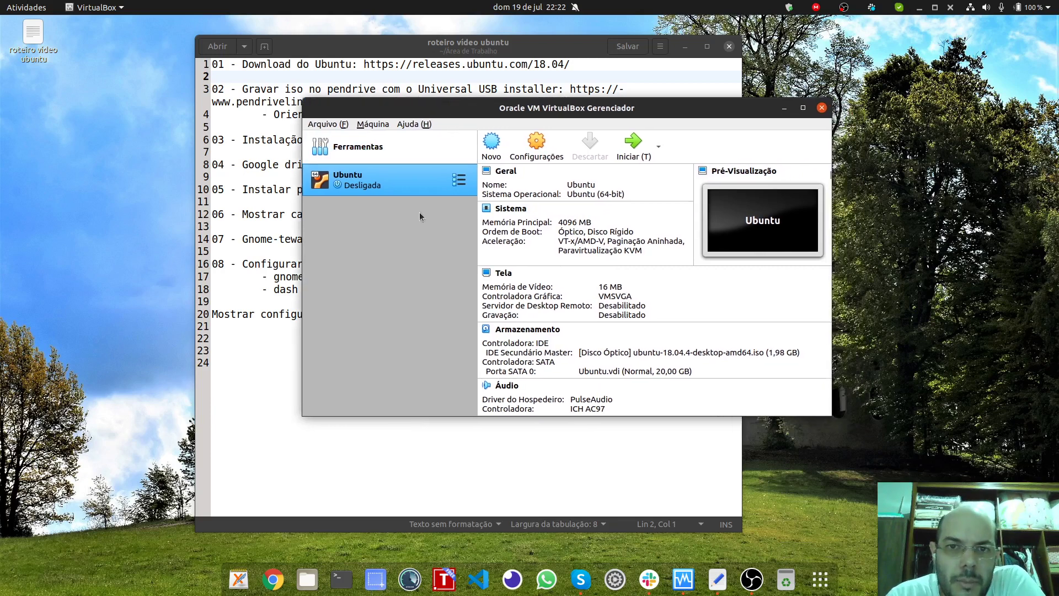
Step: Attach ubuntu-18.04.4-desktop-amd64.iso to the Ubuntu VM's optical drive and start the VM
click(522, 153)
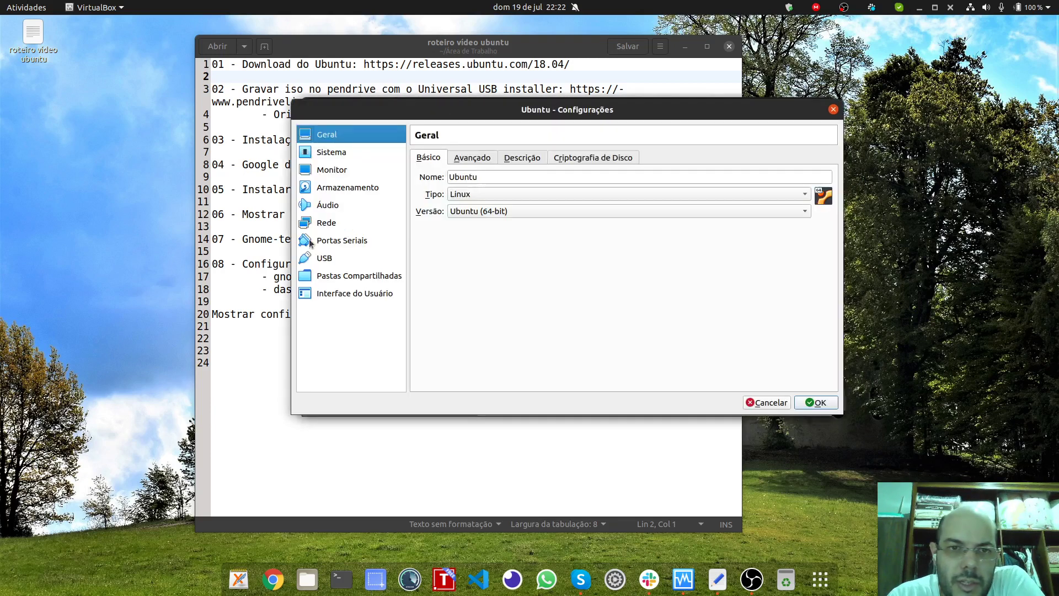
click(346, 188)
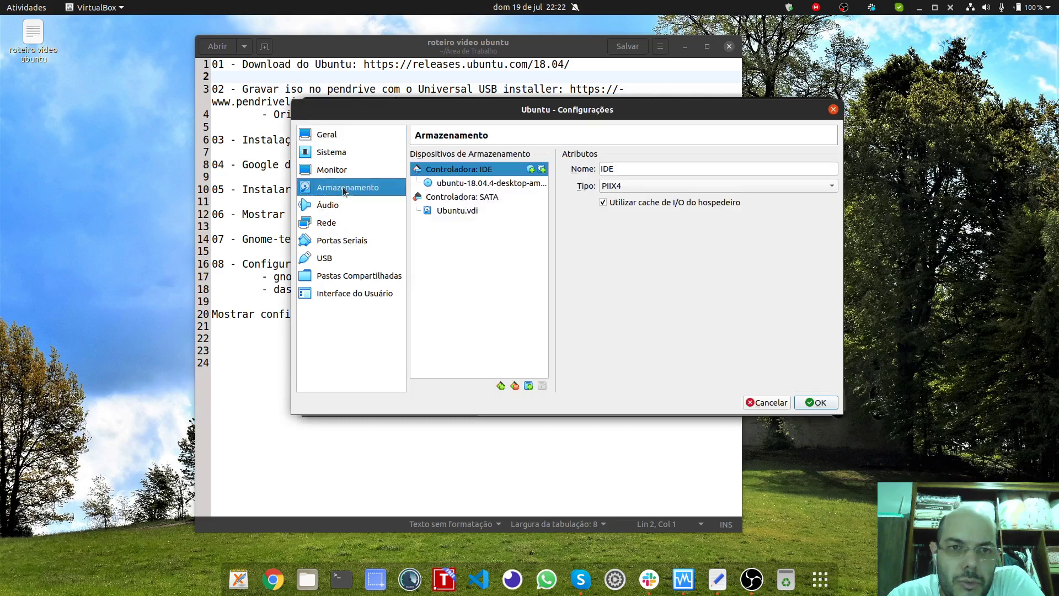
click(488, 183)
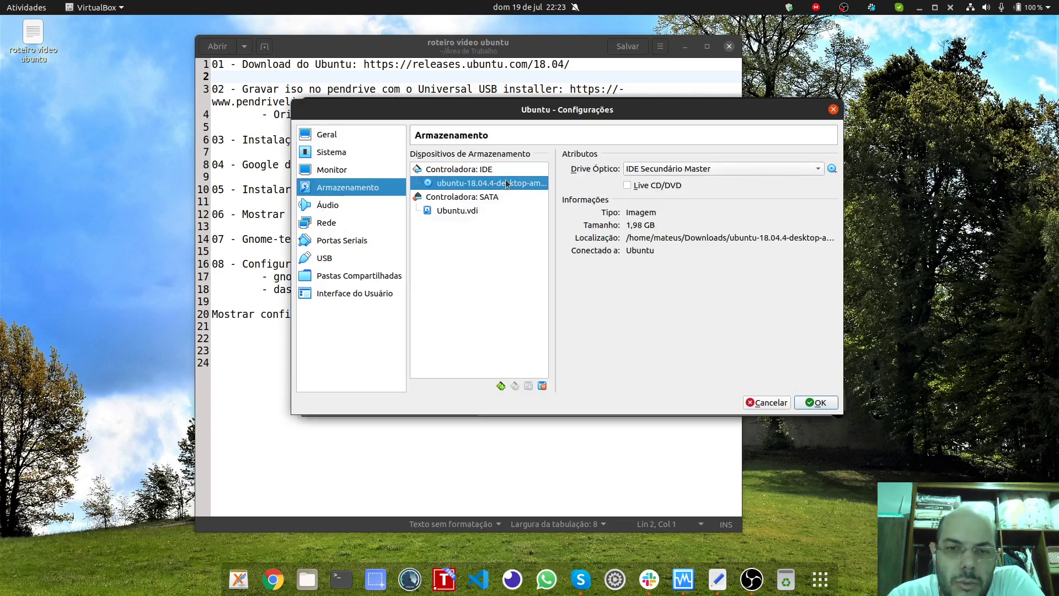
click(829, 170)
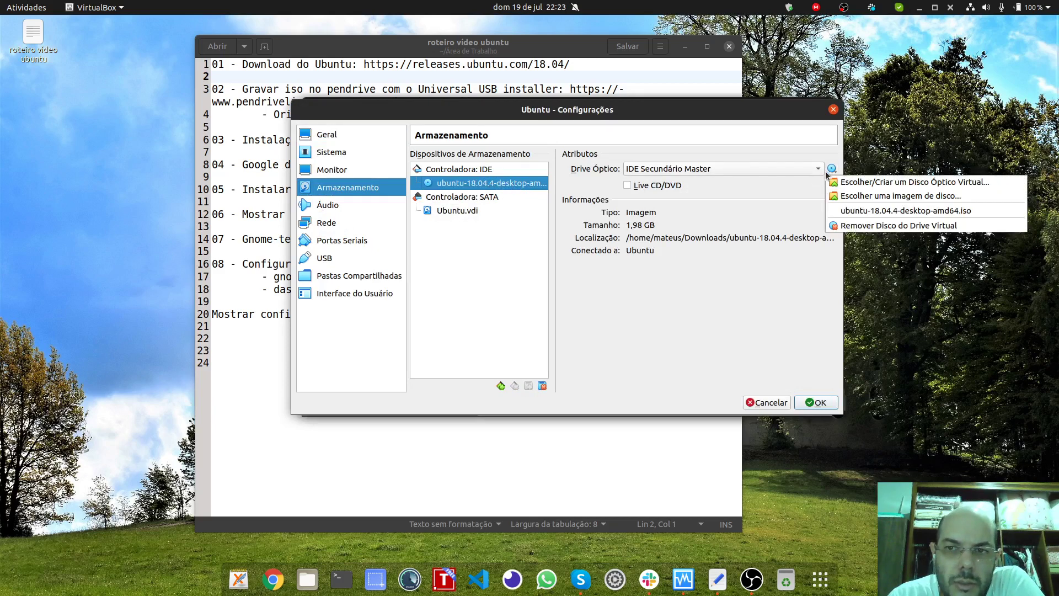
click(853, 198)
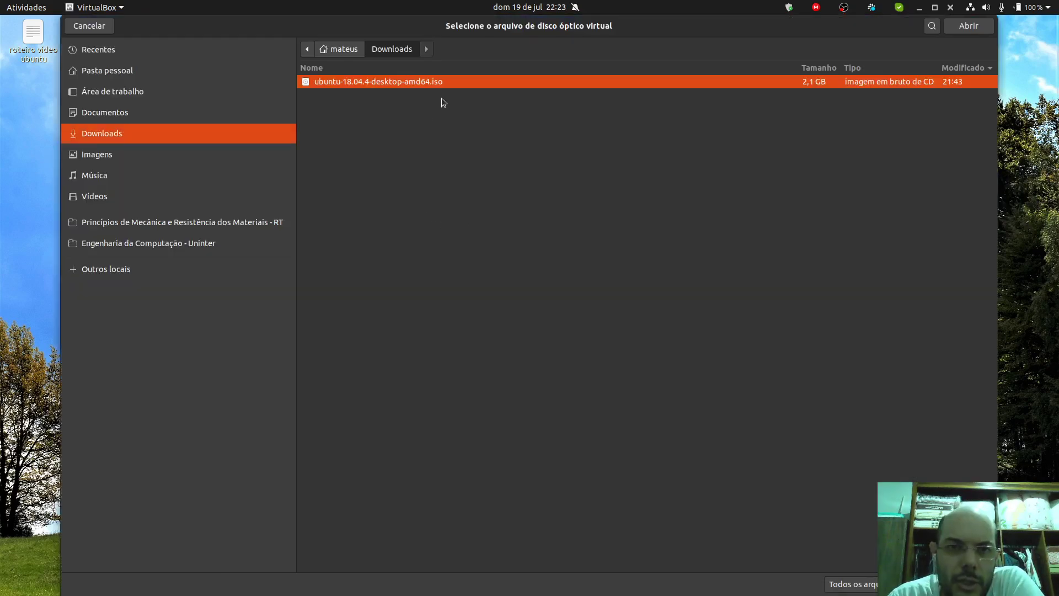
click(963, 27)
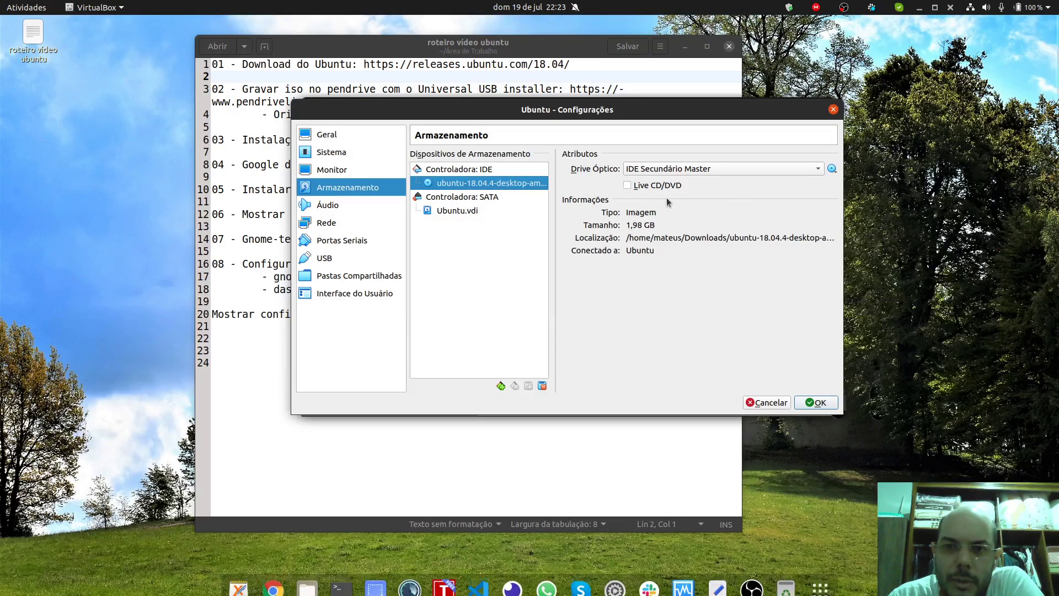
click(807, 403)
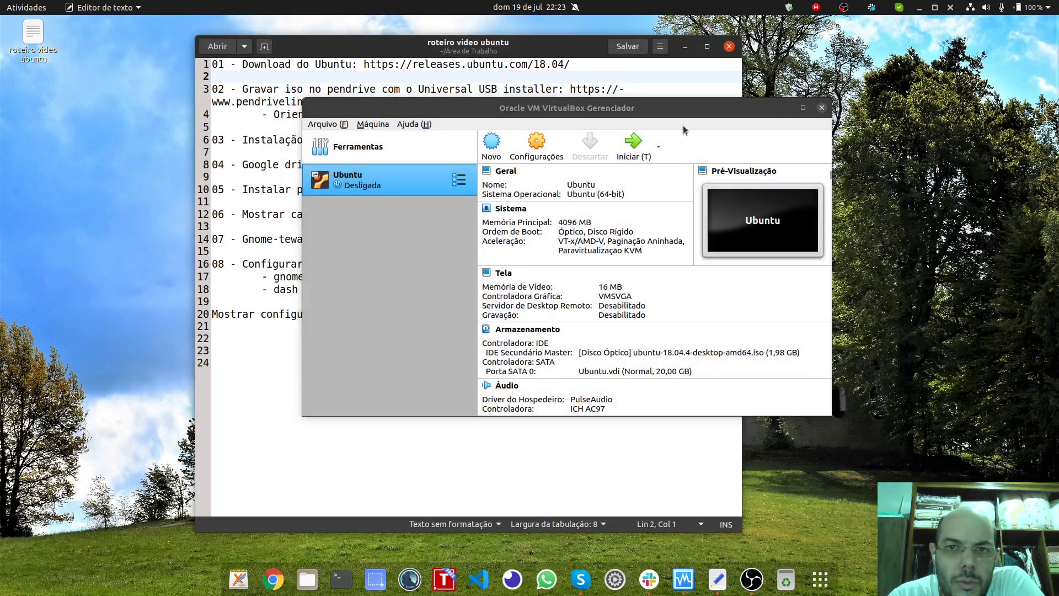
click(634, 143)
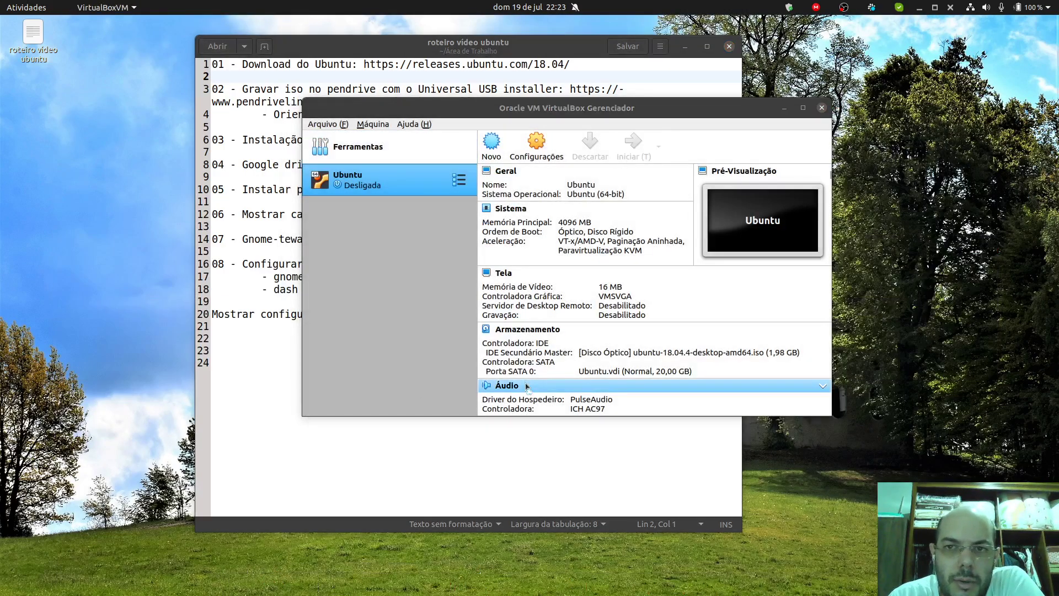
Step: Maximize the VM window, allow mouse and keyboard capture, and dismiss the capture notices
double_click(669, 146)
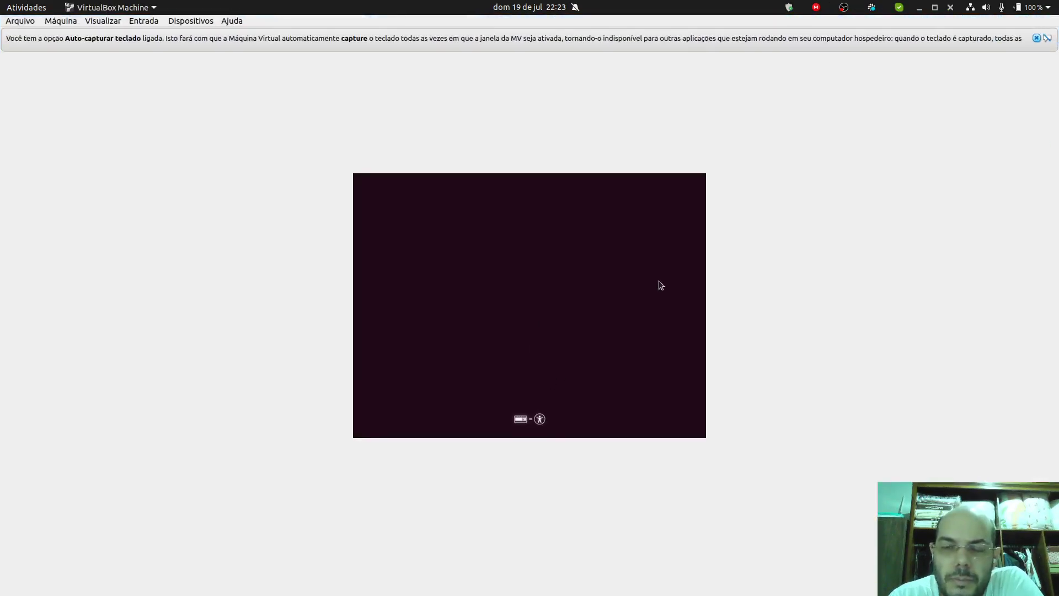
click(569, 248)
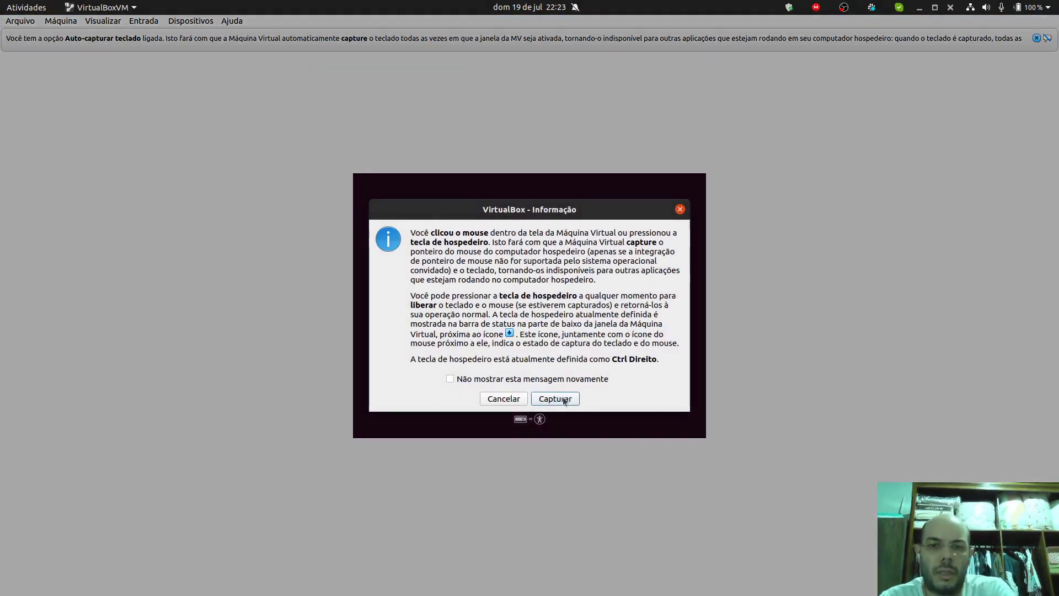
click(555, 398)
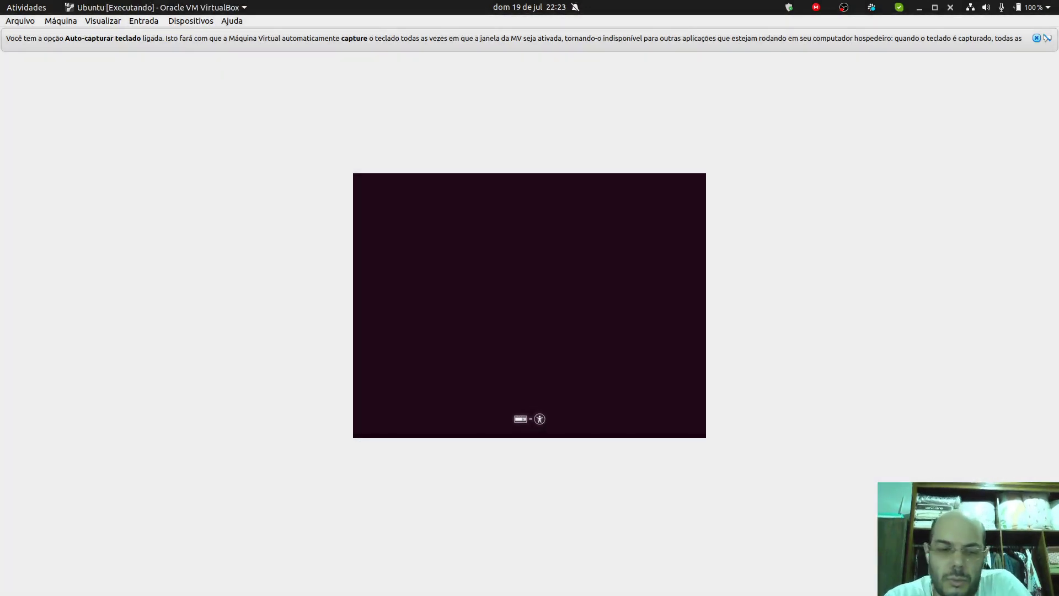
click(1037, 38)
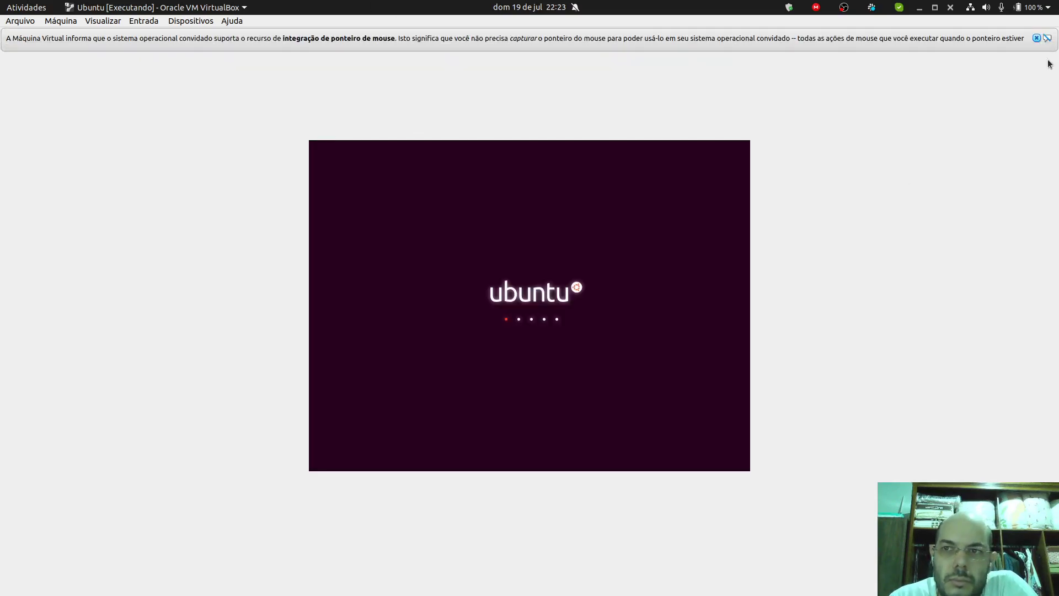
click(1036, 38)
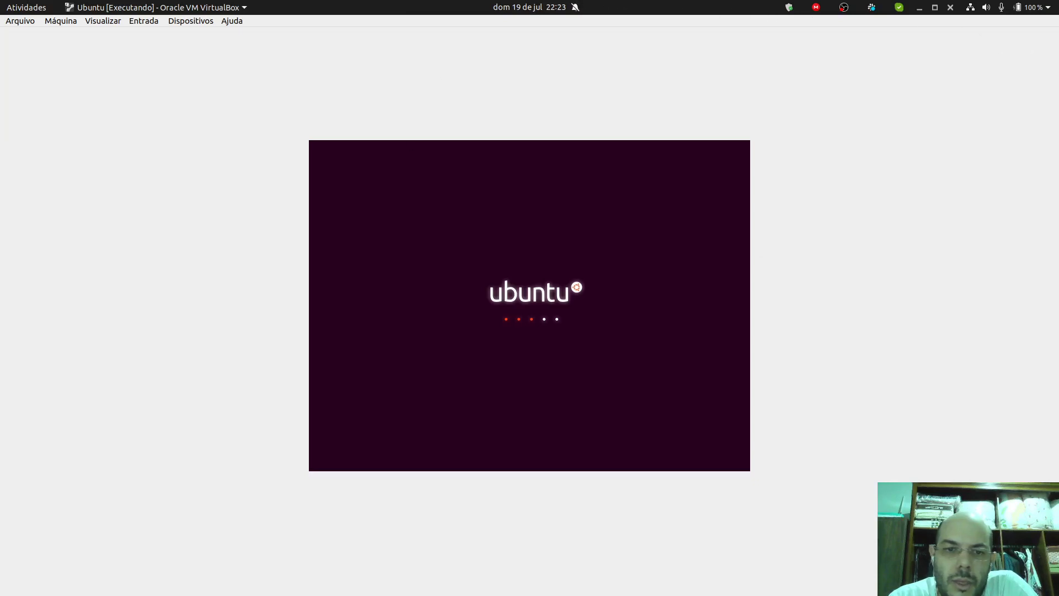
Step: Restore, move and re-maximize the virtual machine window while it boots
mouse_move(390, 590)
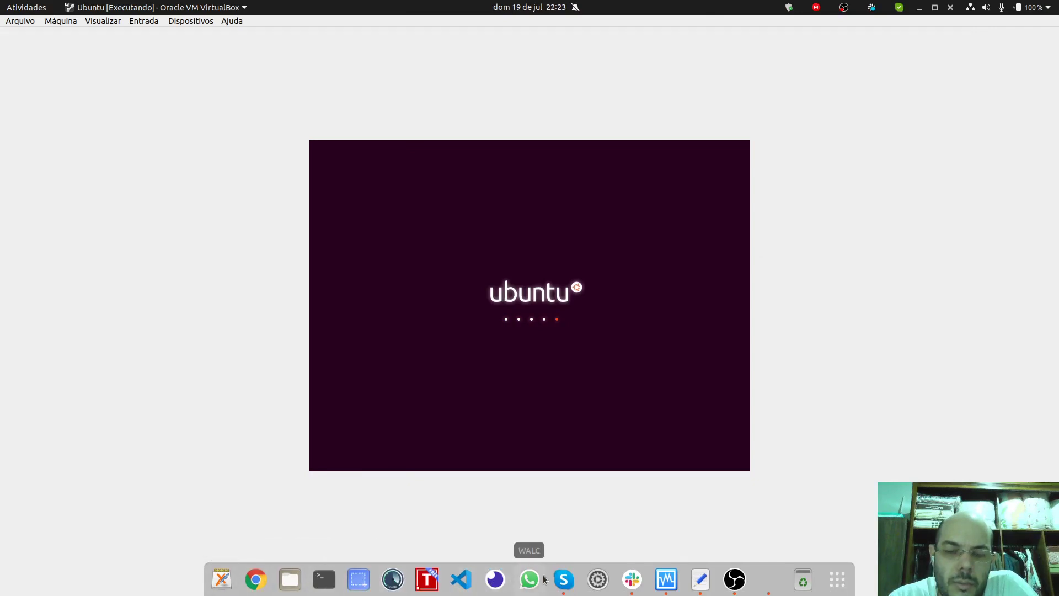
click(936, 8)
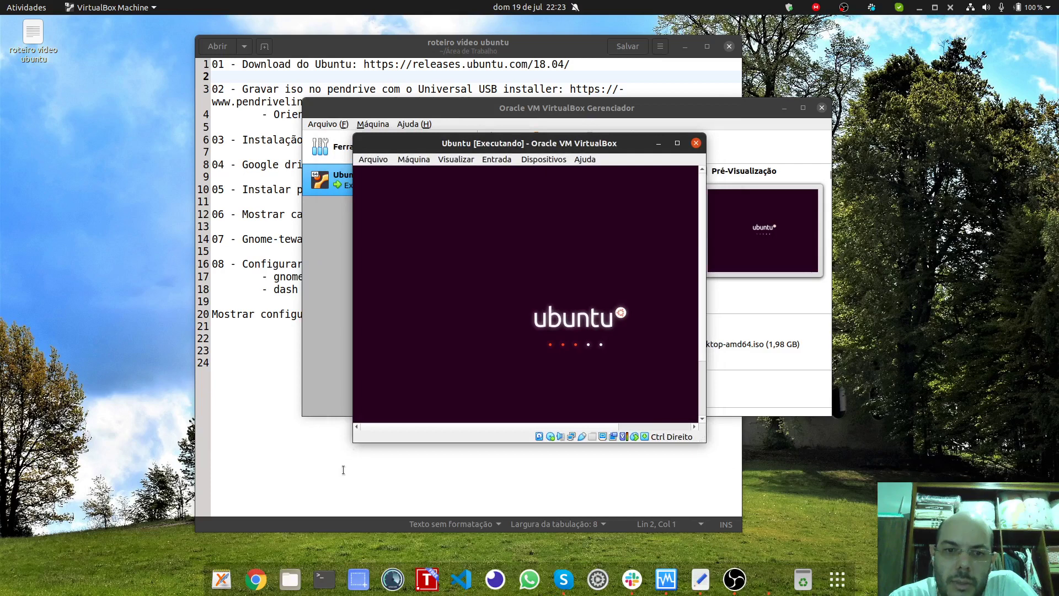
click(677, 143)
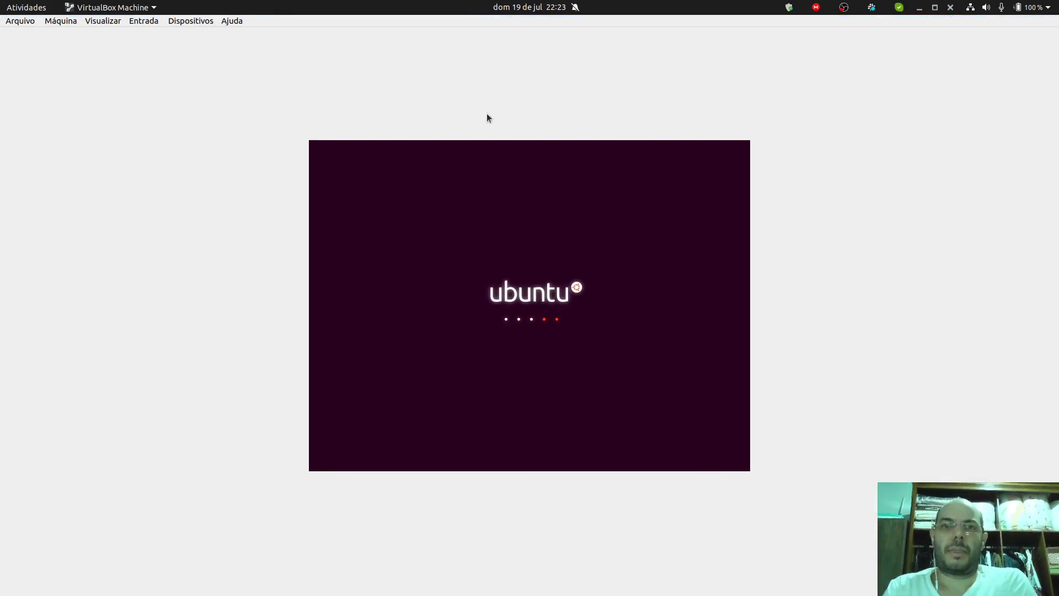
click(153, 7)
click(155, 7)
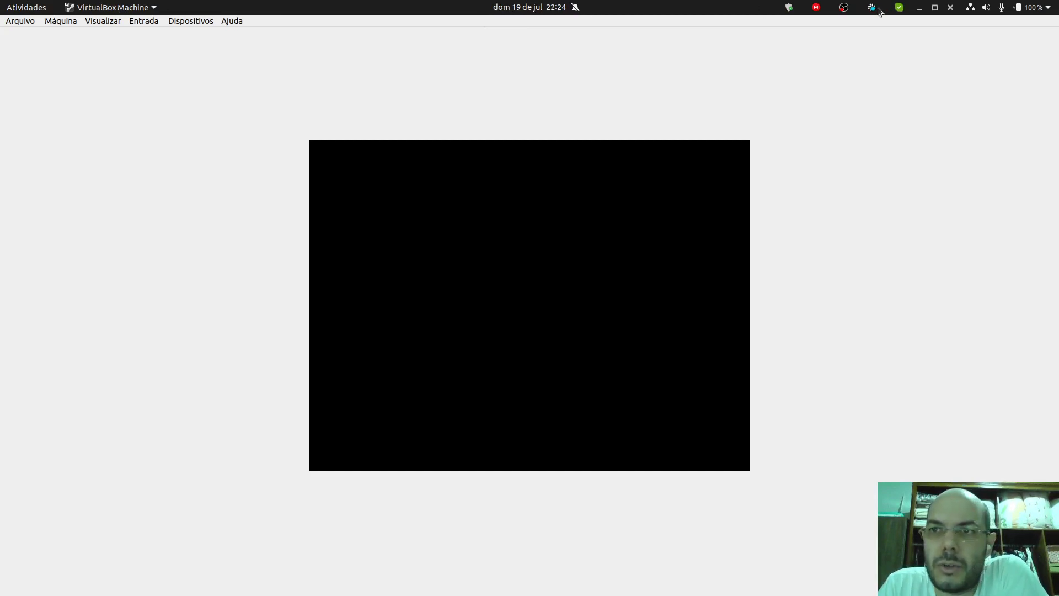
click(933, 9)
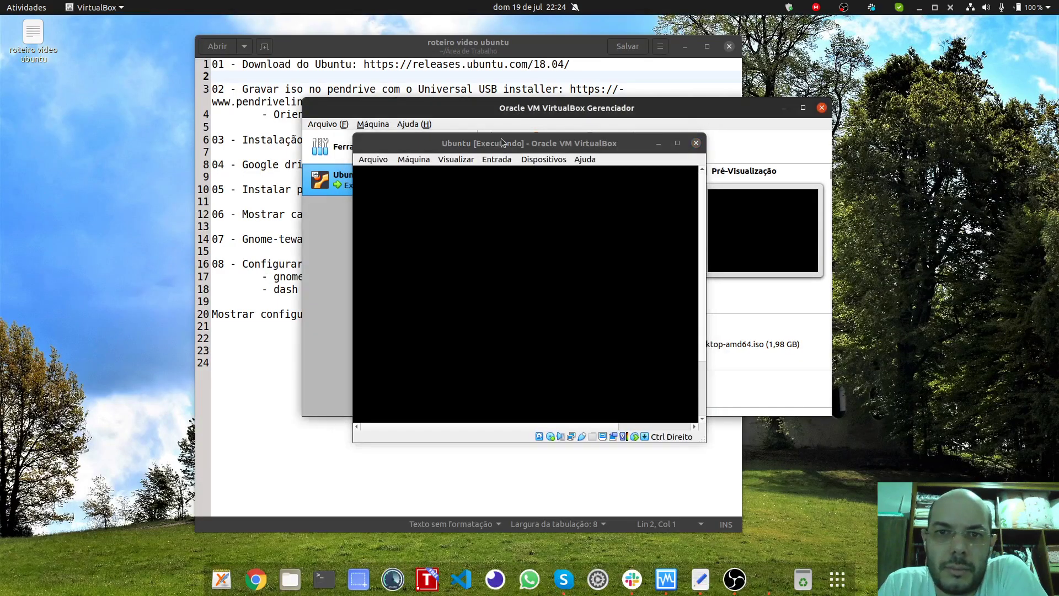
drag(502, 143, 545, 128)
click(720, 128)
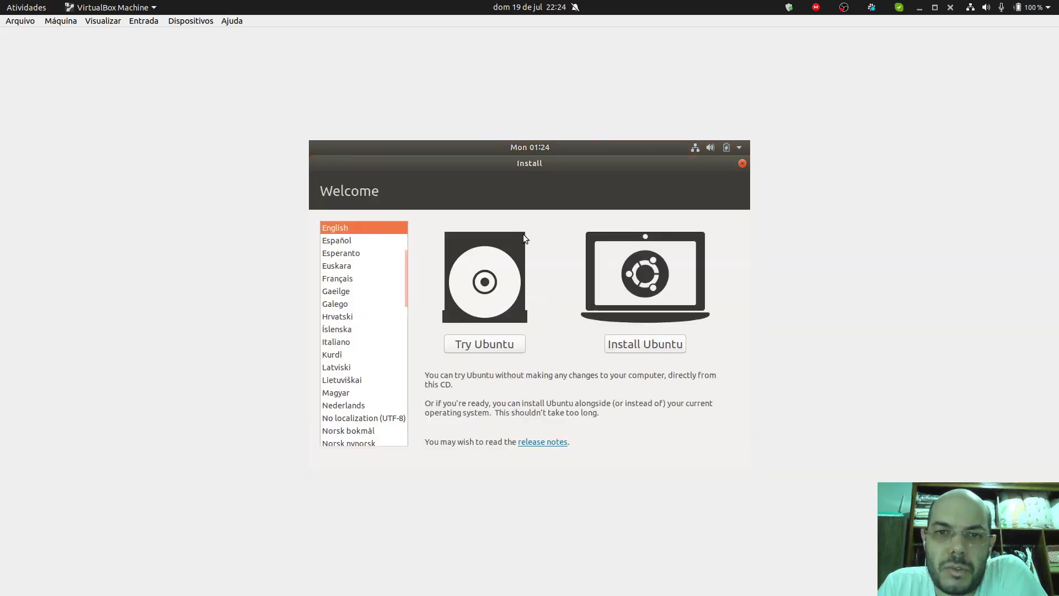
Step: Browse the installer's Welcome language list, trying Euskara, Hrvatski and Íslenska
click(362, 267)
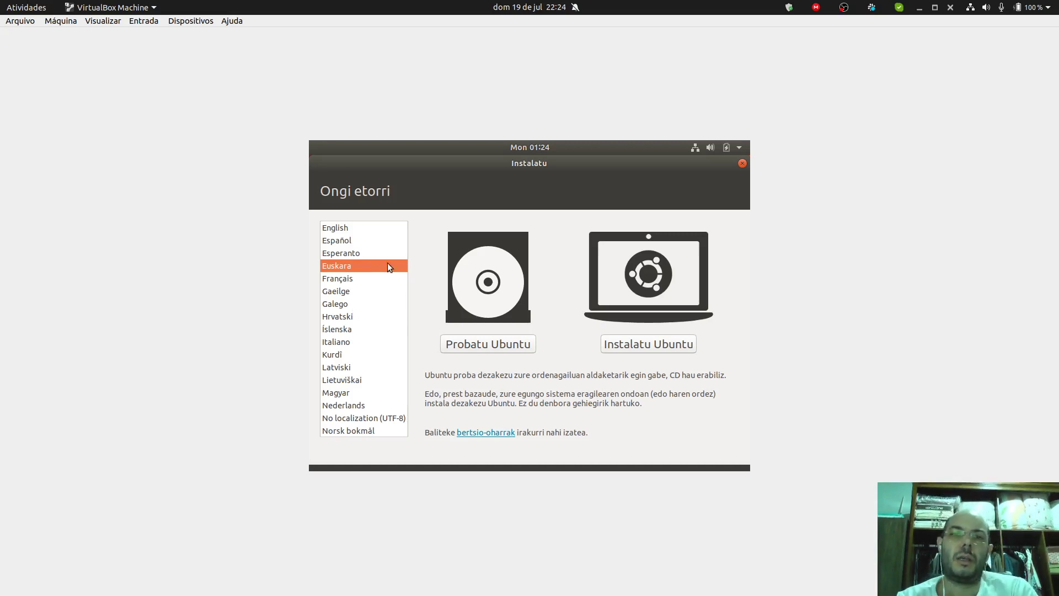
key(Down)
key(Down)
key(Down)
key(Down)
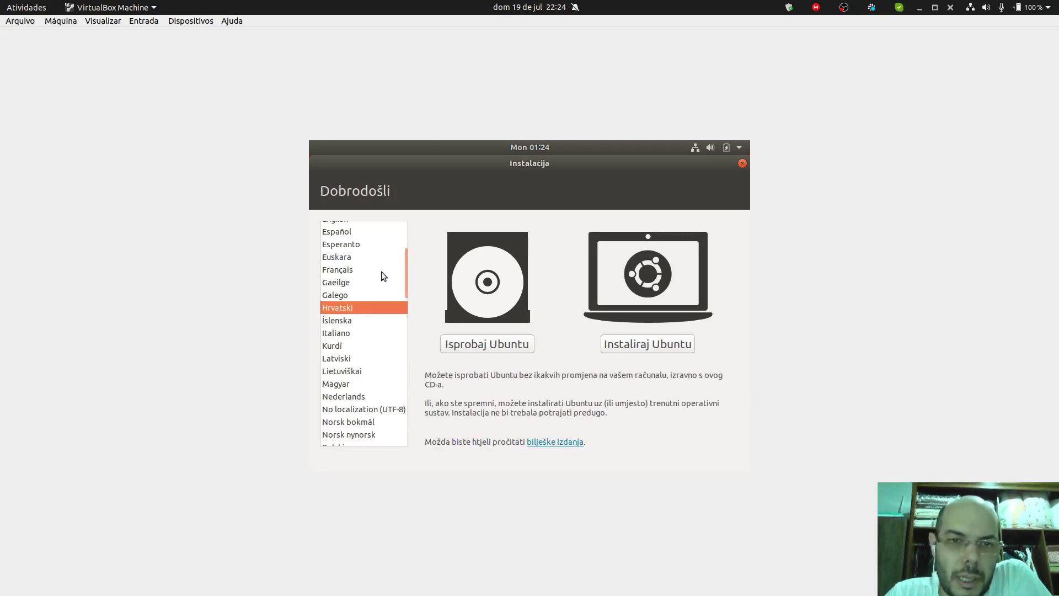
scroll(380, 276, down, 2)
scroll(371, 304, up, 5)
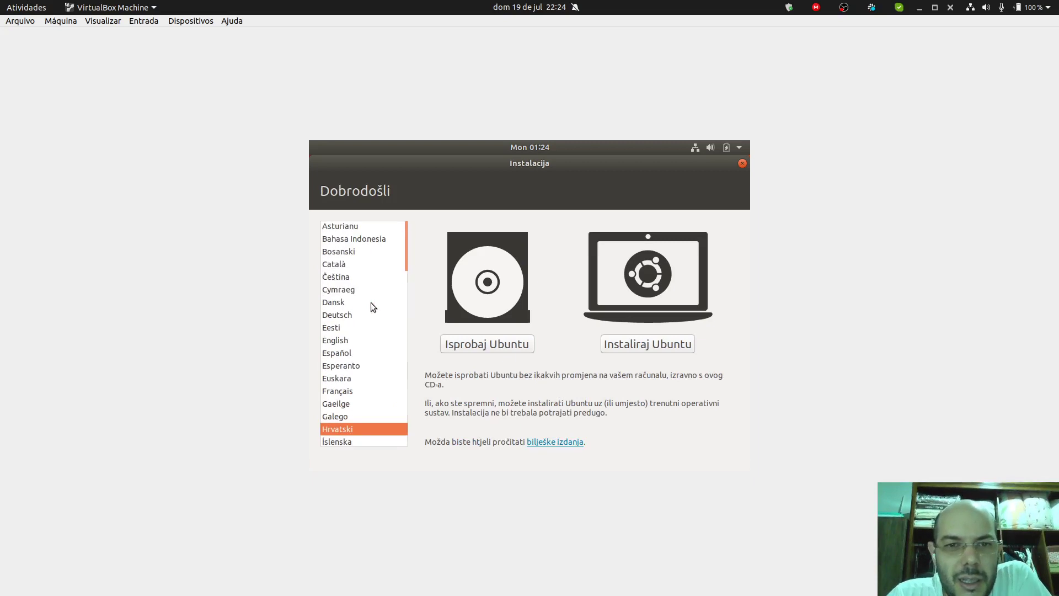
scroll(371, 304, down, 2)
scroll(371, 303, down, 3)
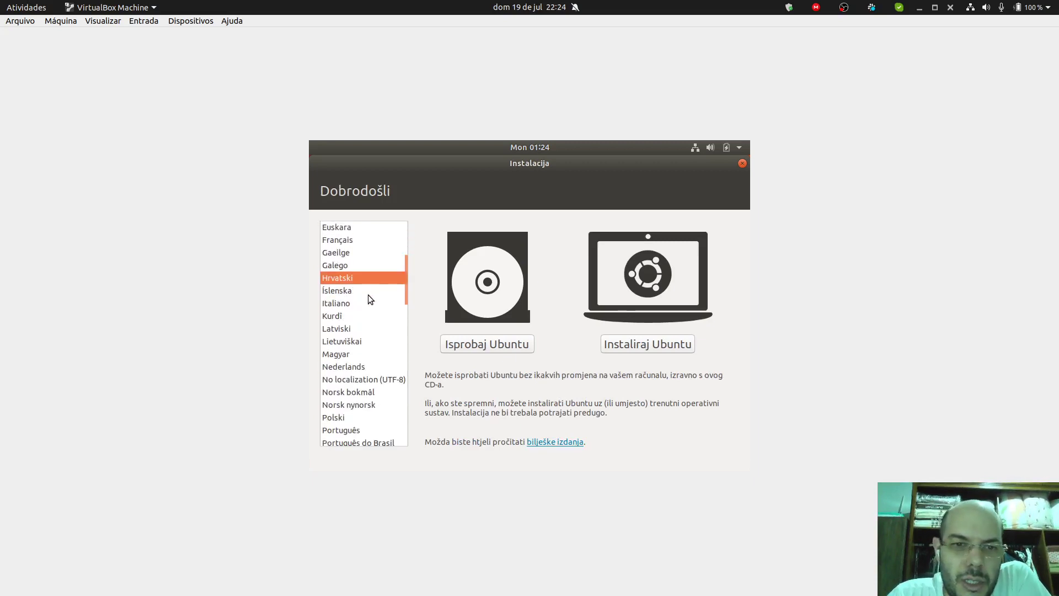
click(369, 295)
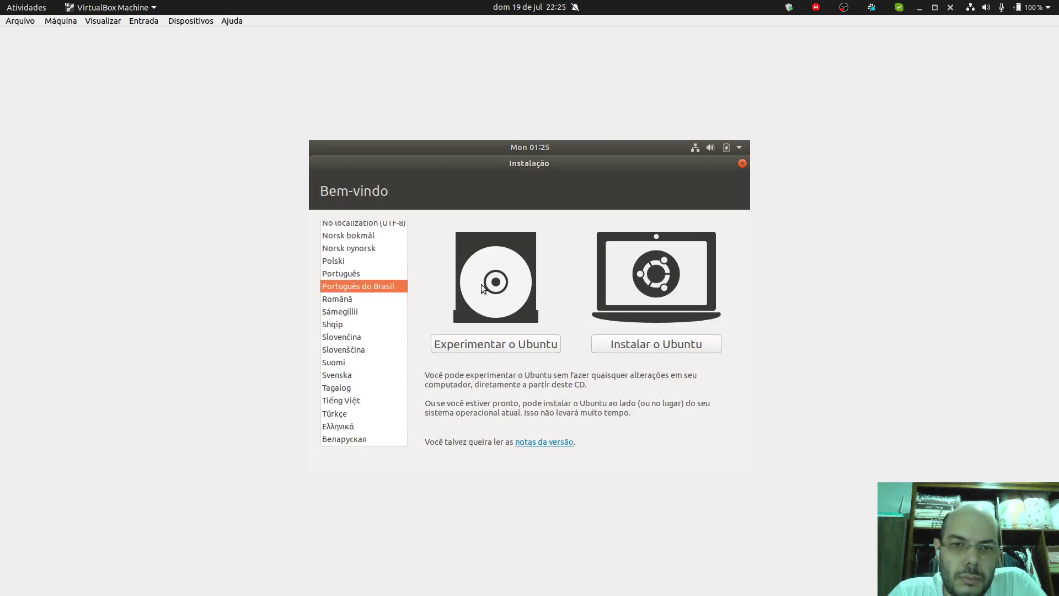
Step: Choose Instalar o Ubuntu and take the VM window out of full screen
click(647, 347)
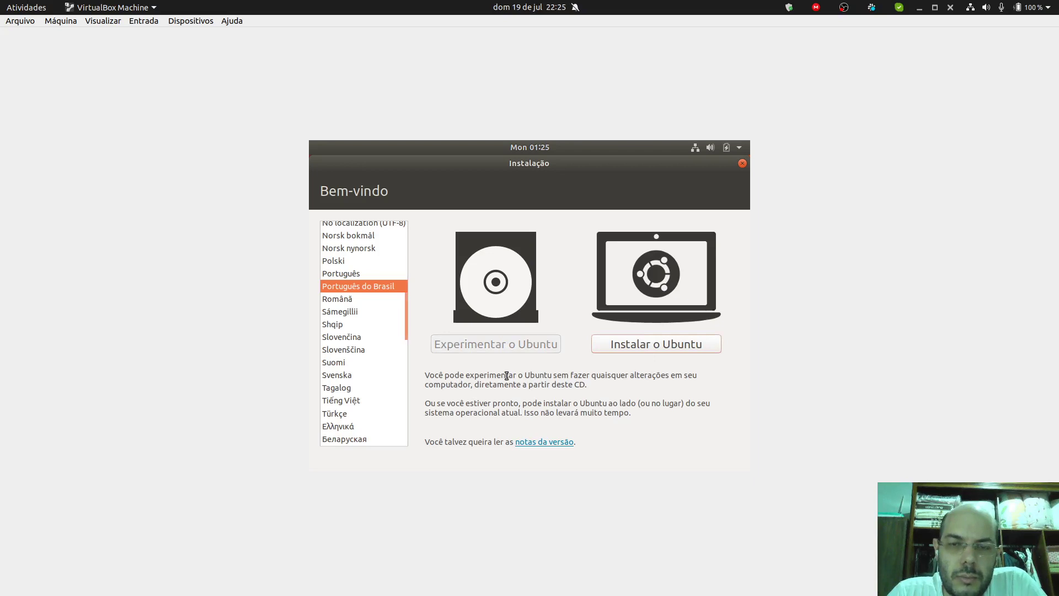
click(935, 8)
drag(467, 133, 330, 98)
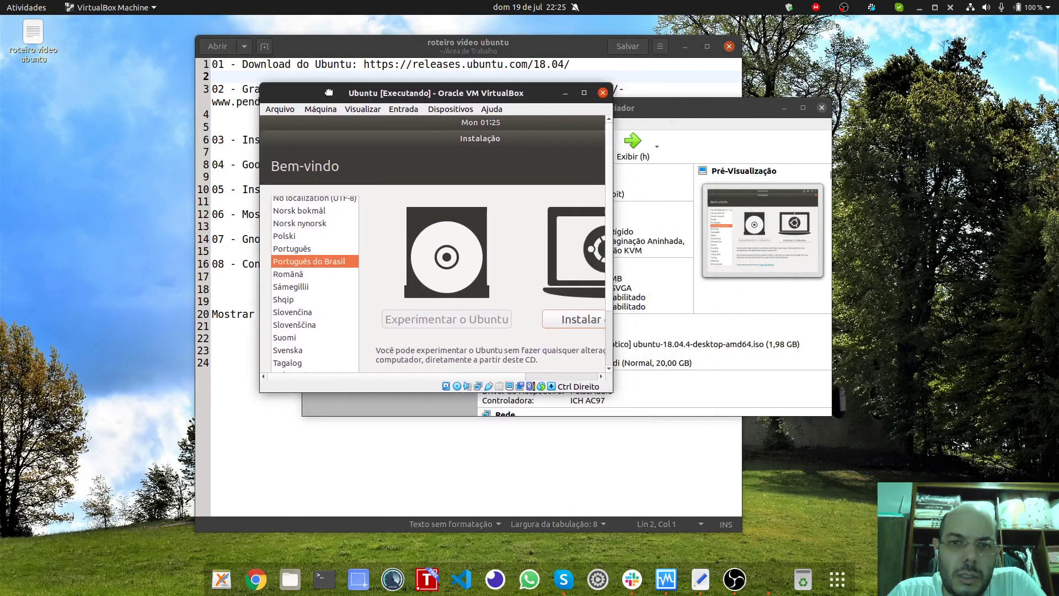
Step: Enlarge and reposition the VM window, maximizing it once and restoring it
drag(624, 400, 970, 524)
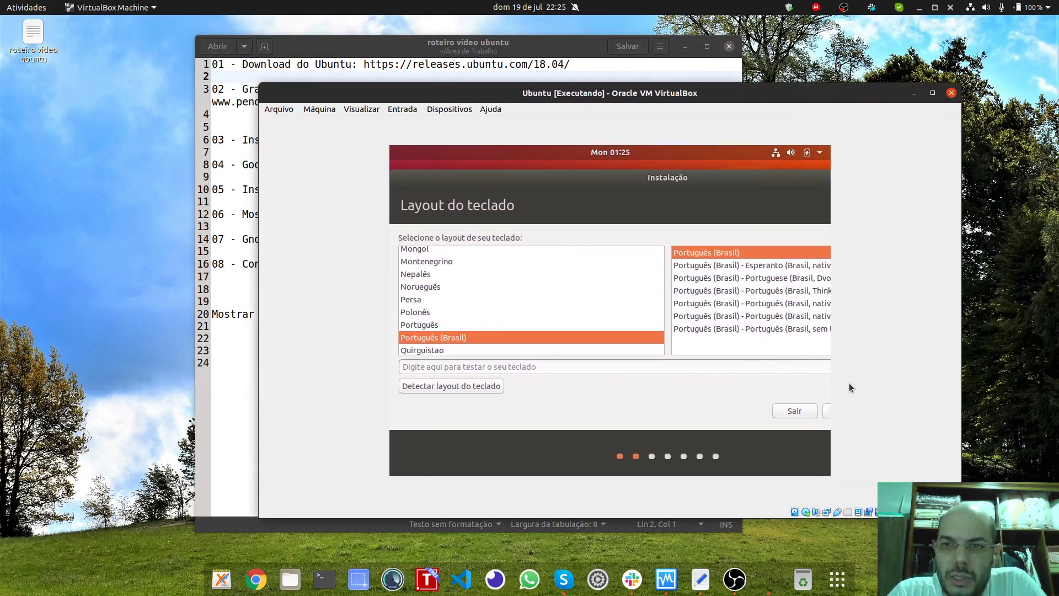
drag(484, 93, 385, 78)
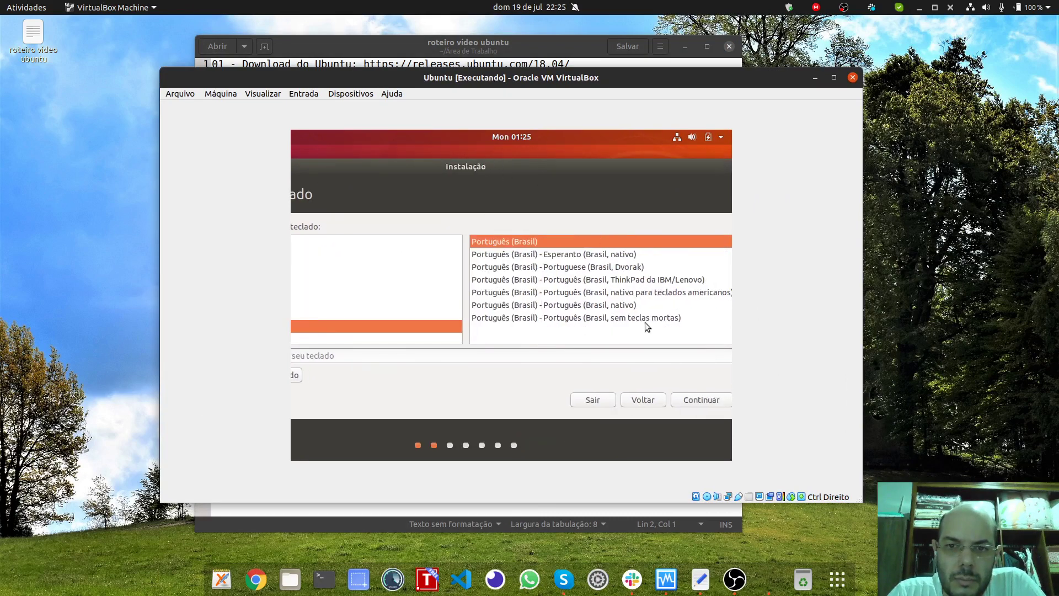
click(834, 78)
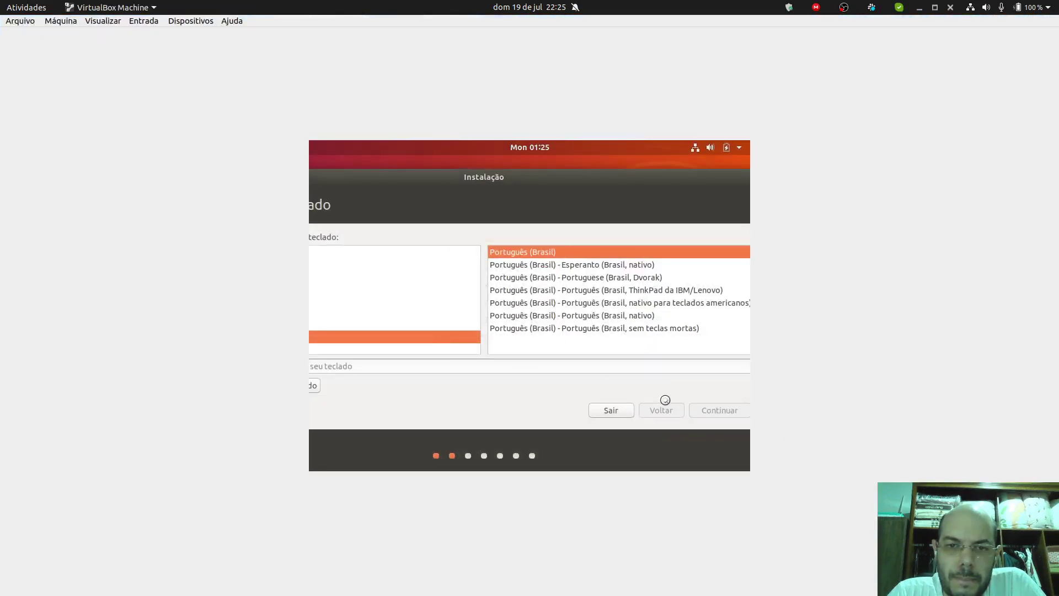
click(935, 8)
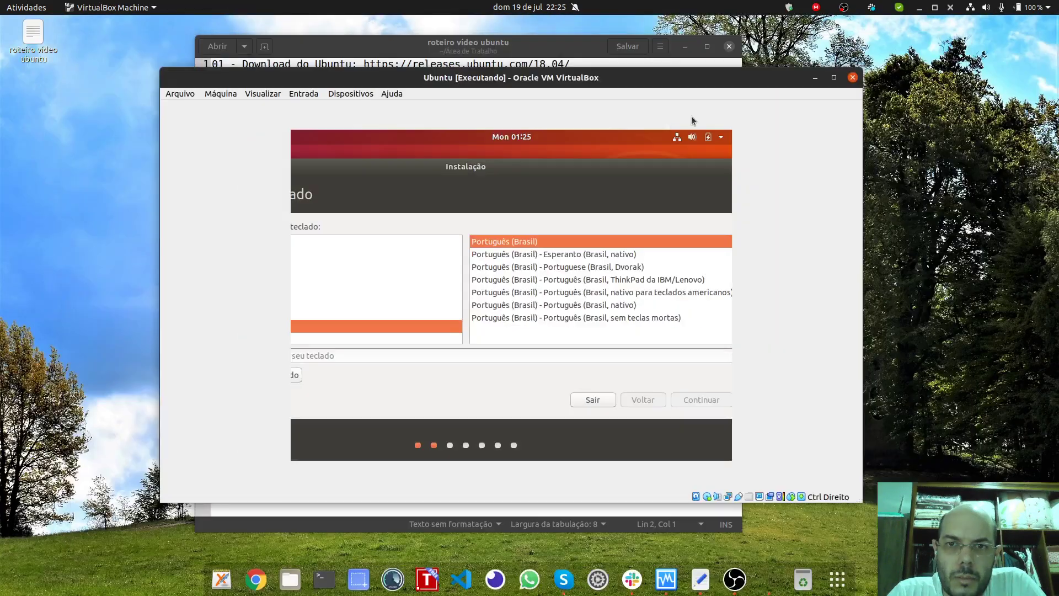
drag(859, 501, 932, 550)
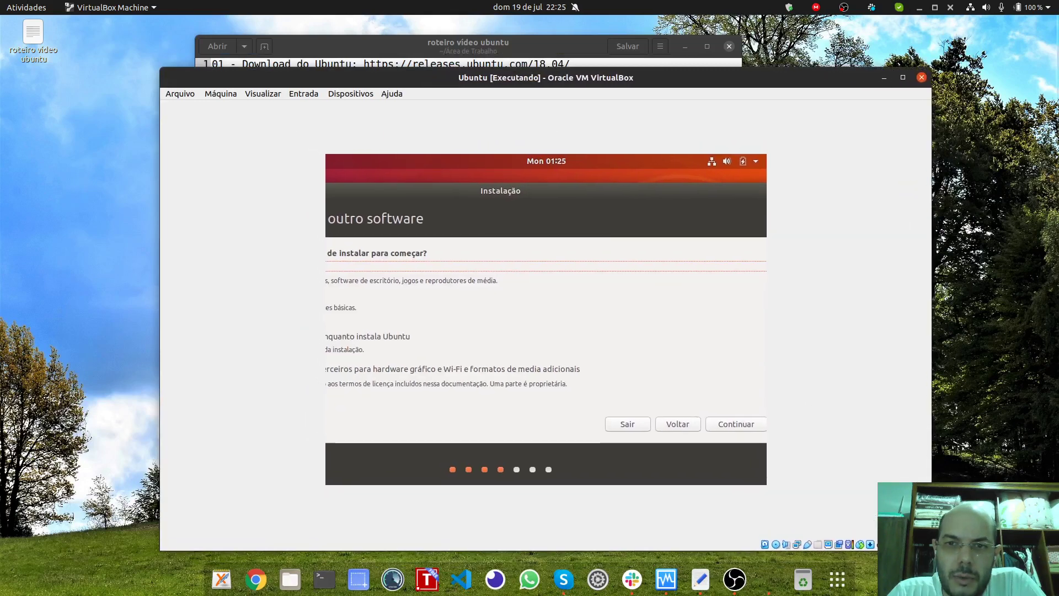
Step: Choose Instalação mínima plus third-party drivers and media formats, then continue past the updates page
drag(473, 192, 572, 179)
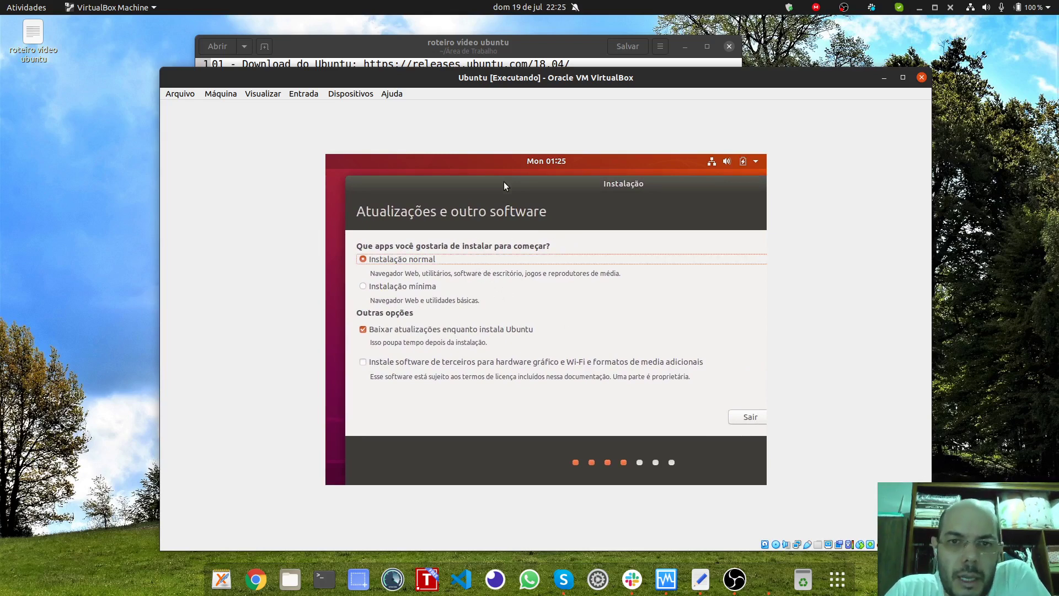
mouse_move(500, 182)
mouse_down()
mouse_move(559, 188)
mouse_move(502, 188)
mouse_up()
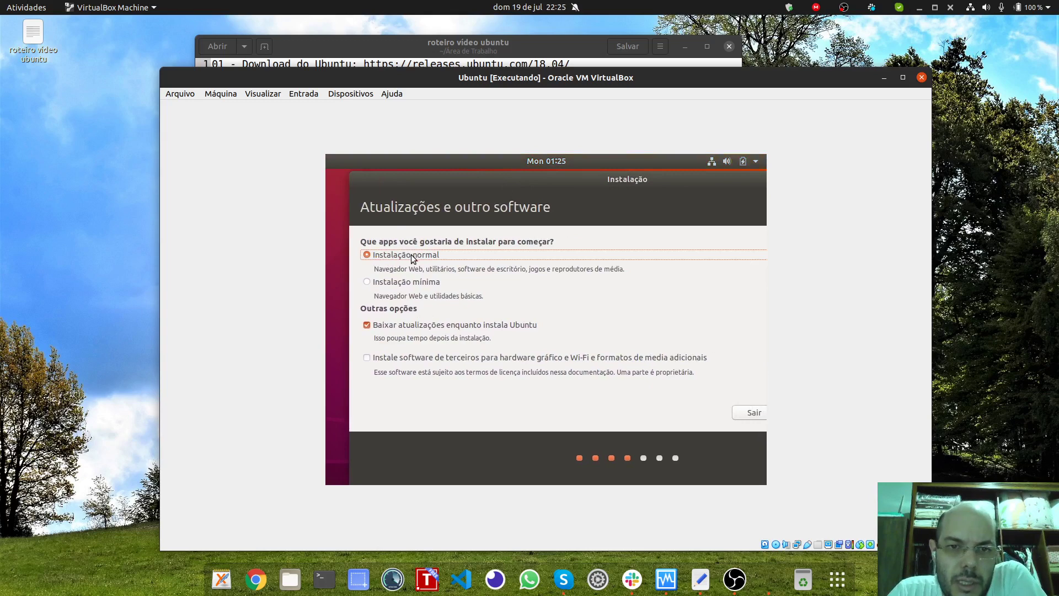
click(398, 283)
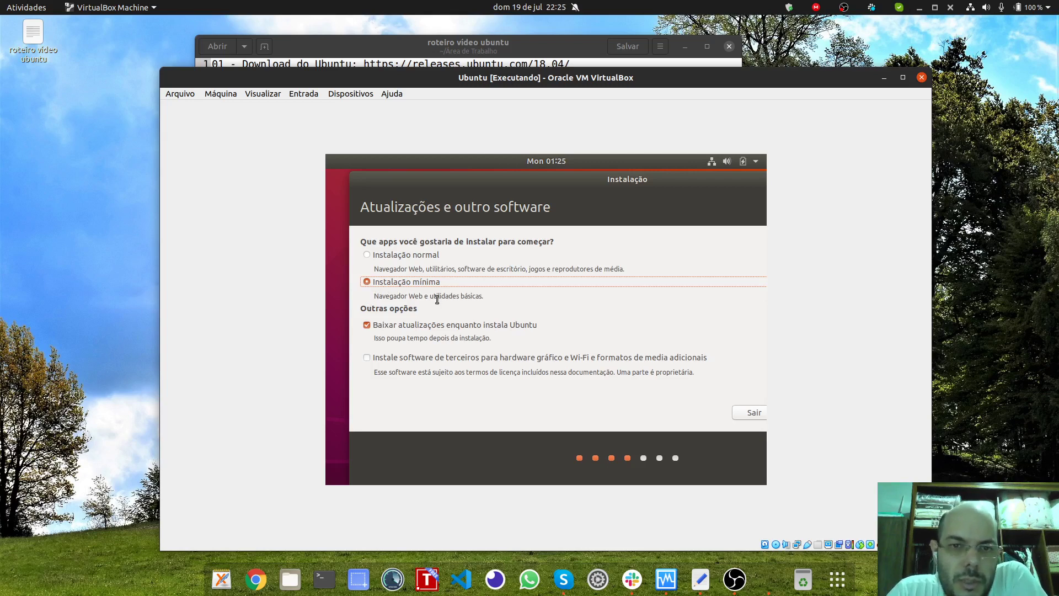
click(406, 257)
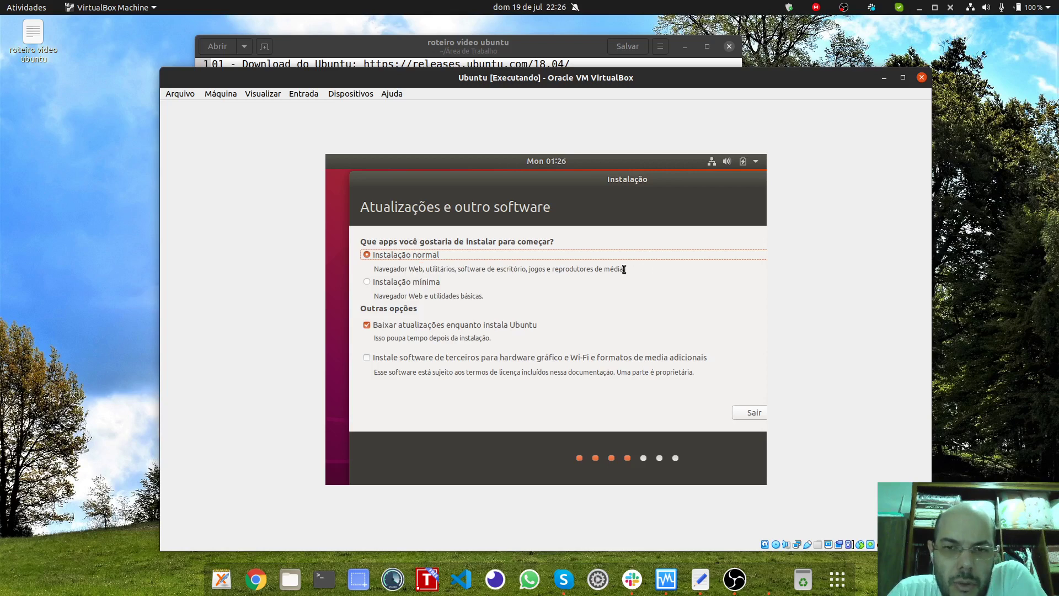
click(382, 284)
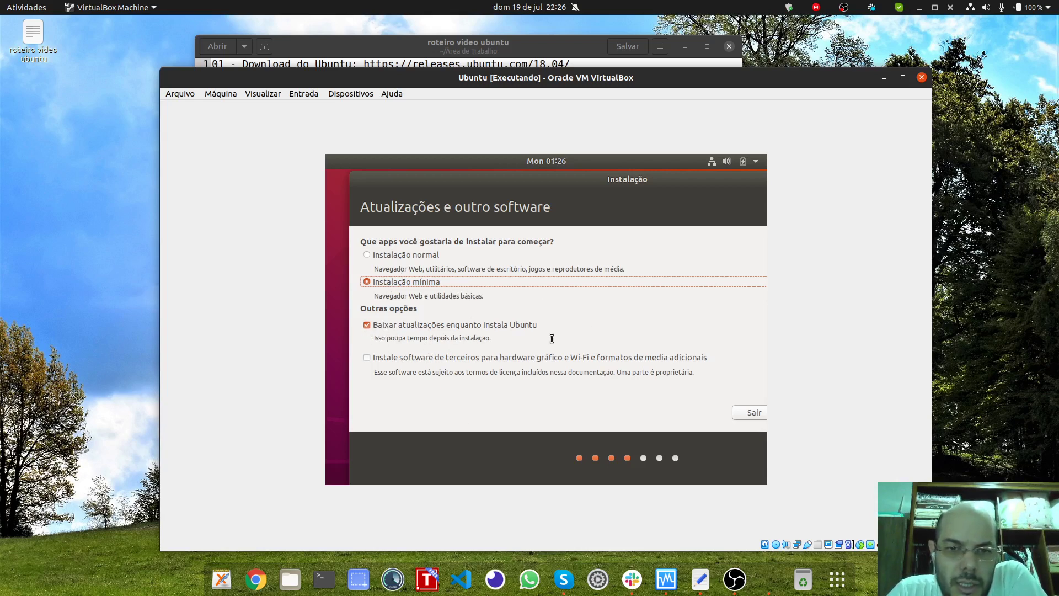
click(367, 358)
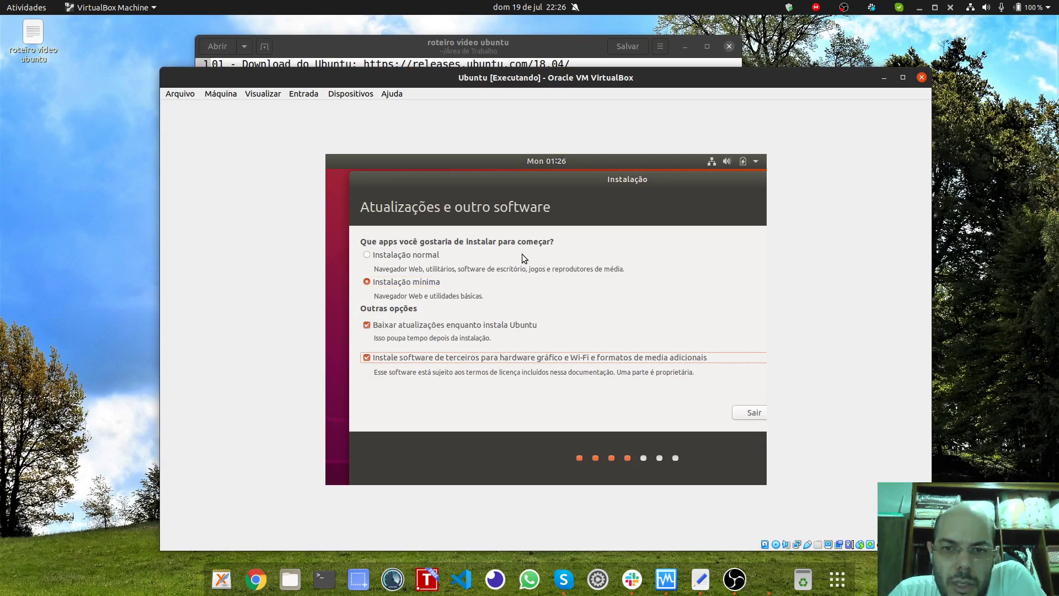
drag(522, 183, 372, 183)
click(711, 413)
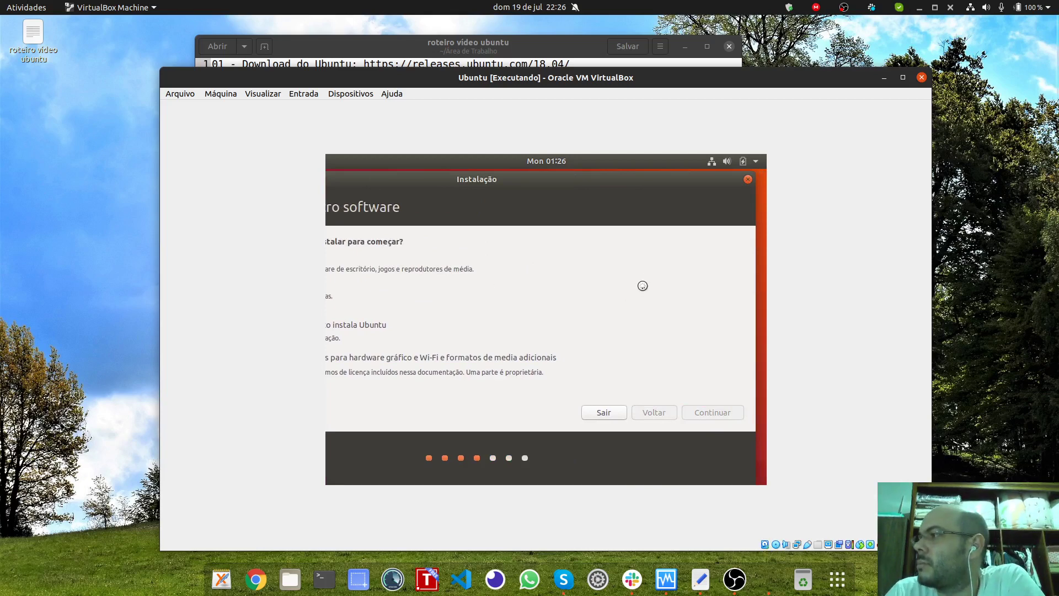
Step: Reposition the installer window to reveal Tipo de instalação fully, including the Instalar agora button
drag(507, 180, 661, 179)
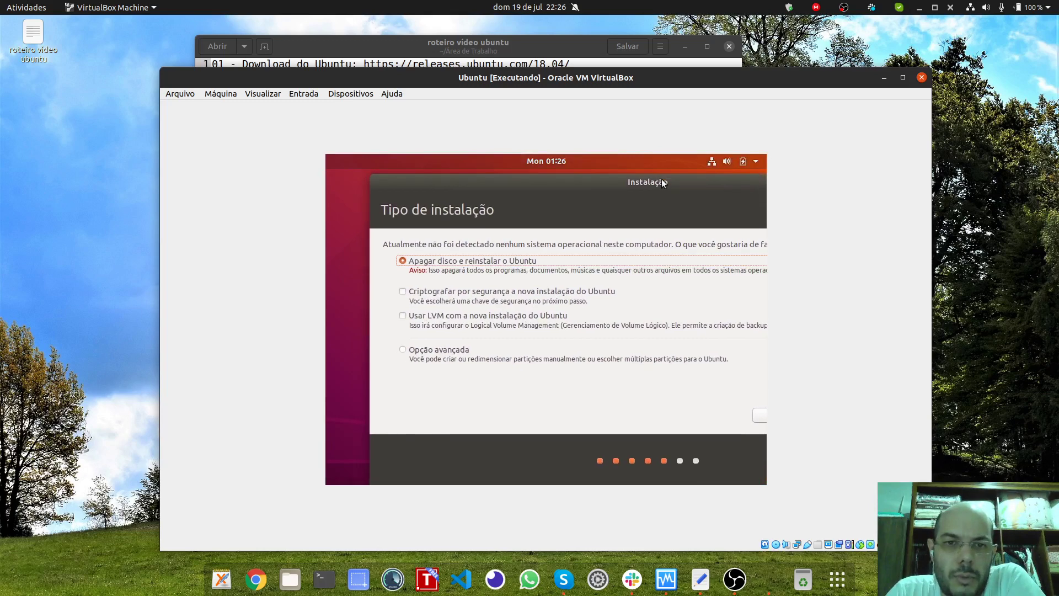
drag(557, 186, 531, 215)
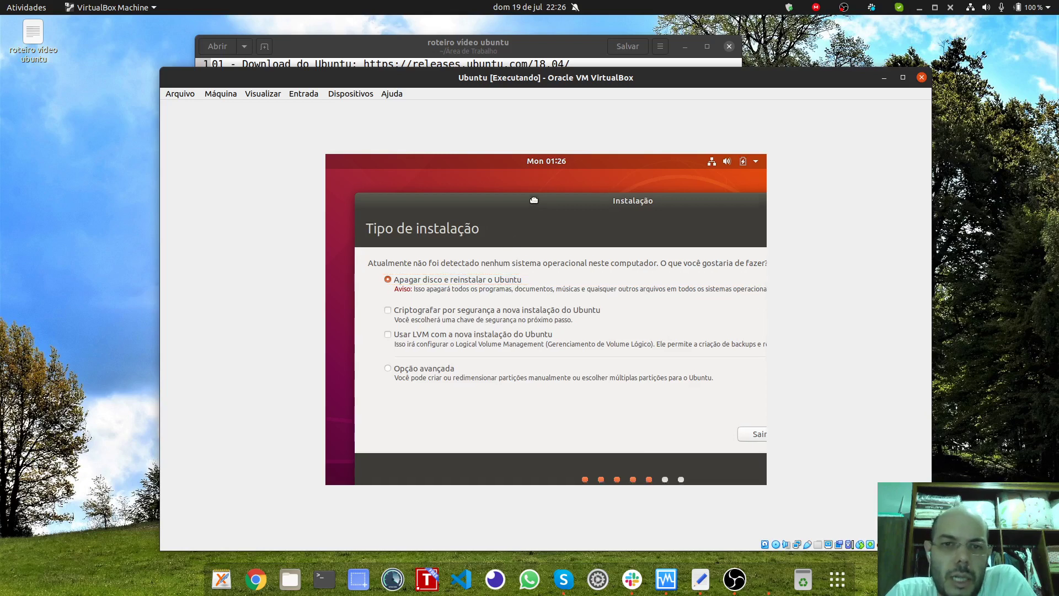
drag(539, 208, 532, 189)
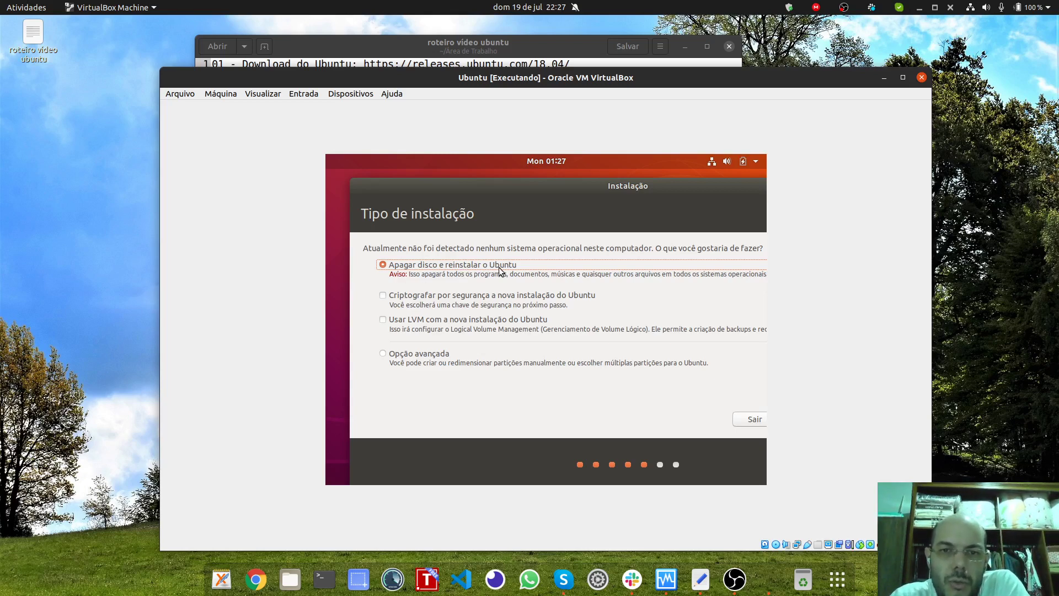
drag(500, 193, 469, 178)
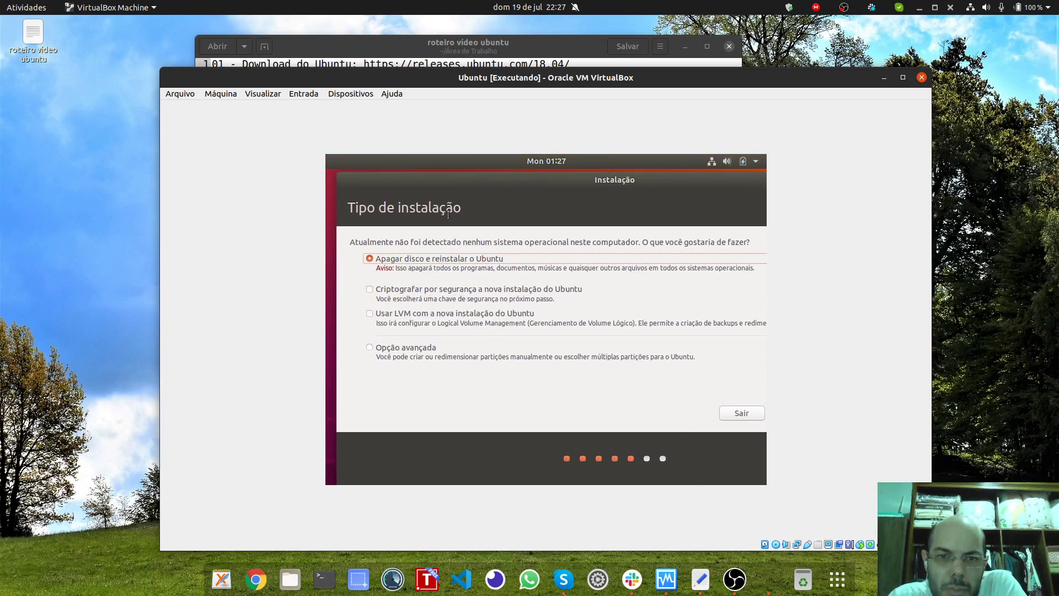
drag(622, 177, 577, 177)
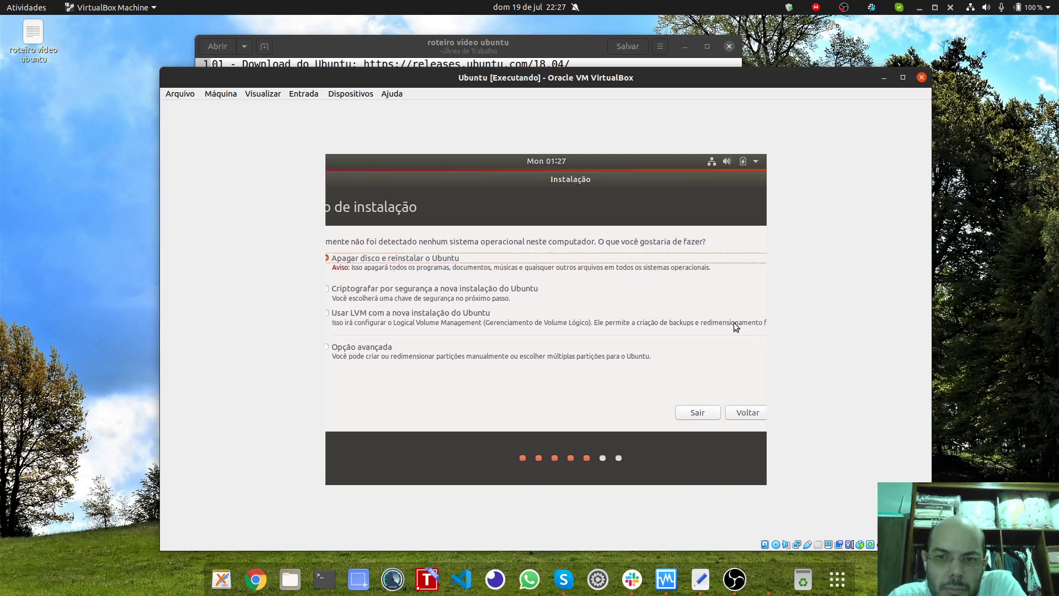
drag(673, 187, 545, 186)
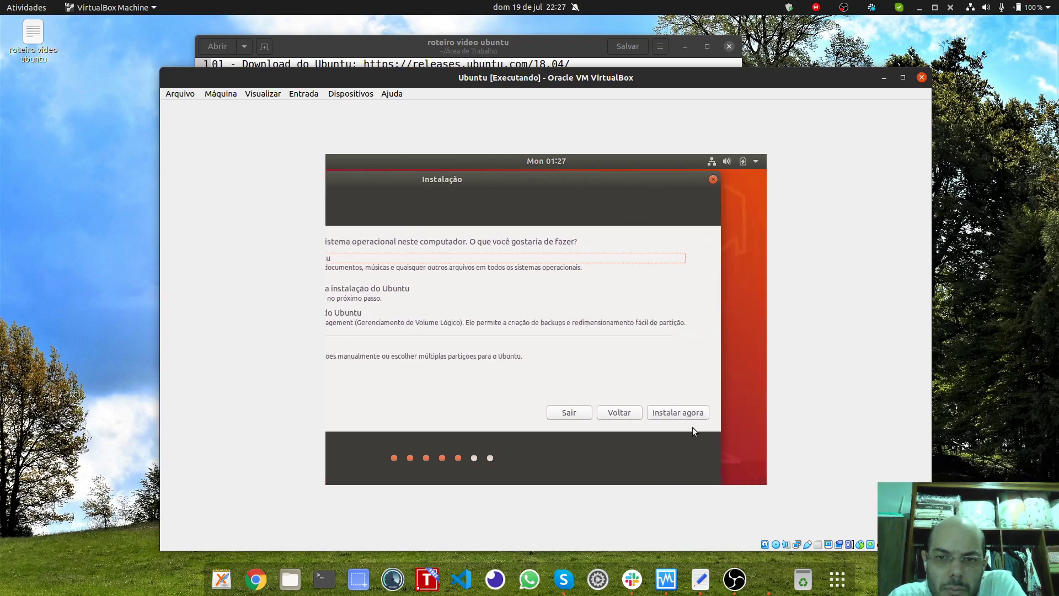
Step: Start Instalar agora, erasing the disk, and confirm writing the partition changes
click(683, 411)
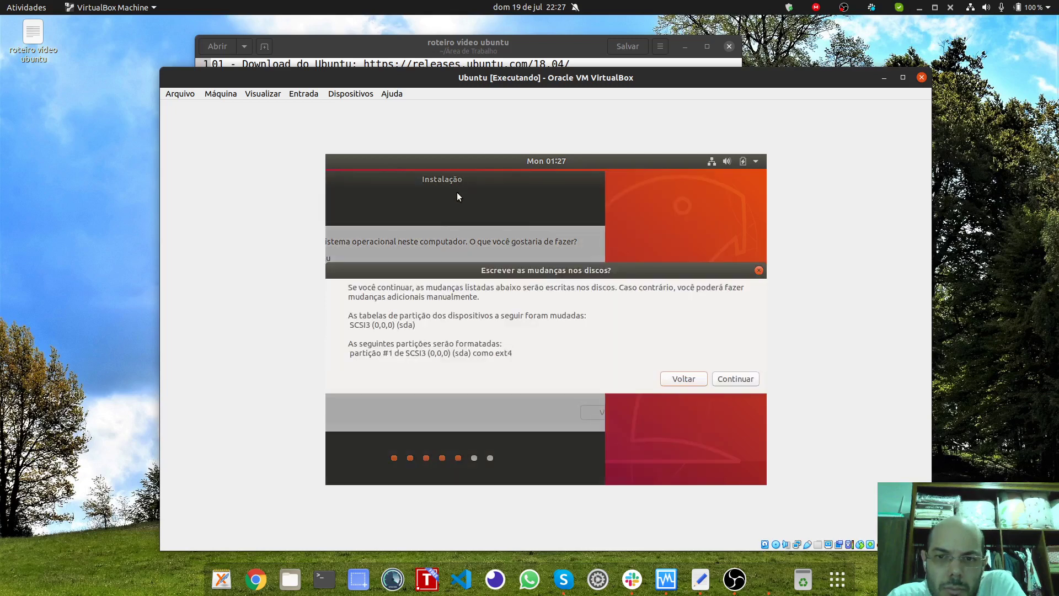
click(736, 380)
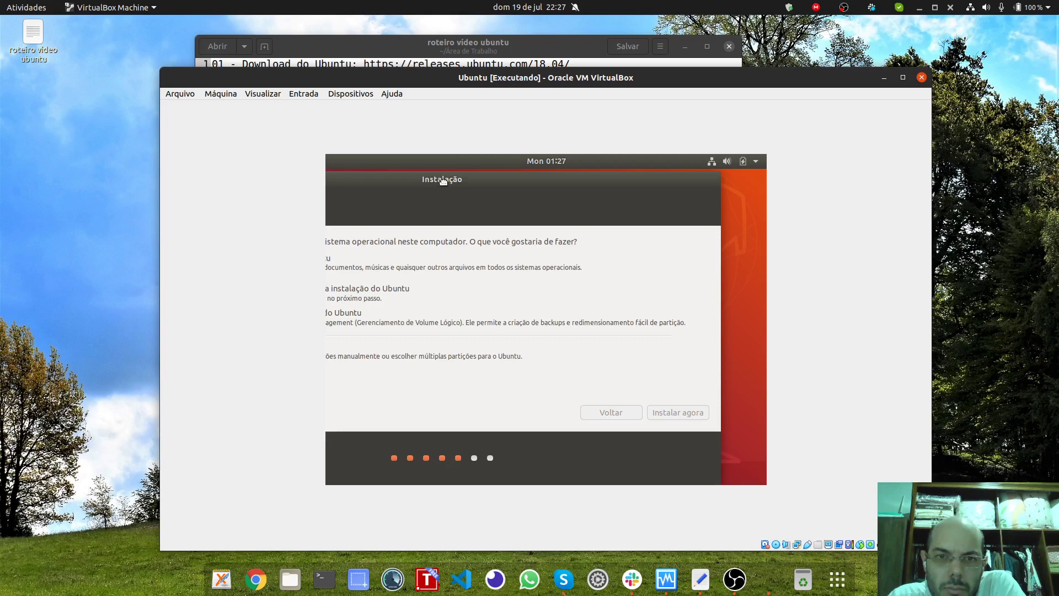
drag(430, 179, 613, 174)
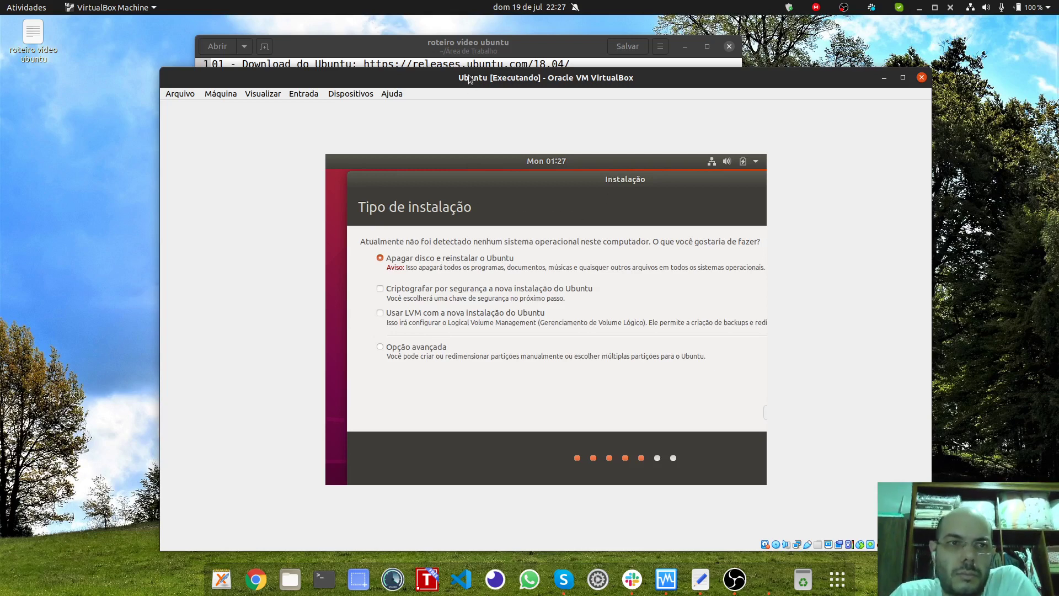
Step: Accept São Paulo as the location and time zone
key(Return)
drag(532, 175, 367, 179)
click(718, 411)
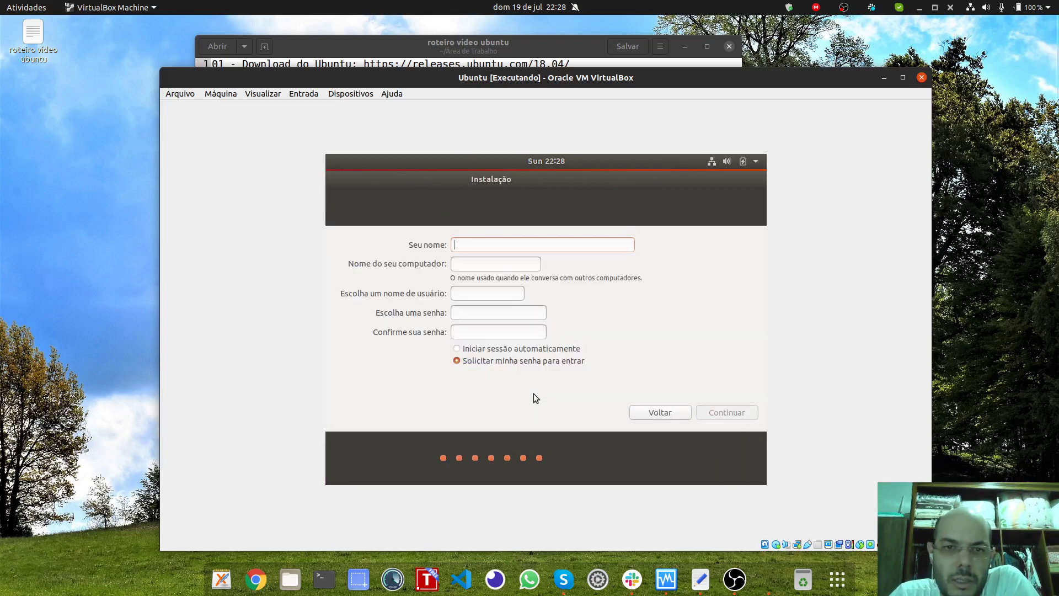
Step: Enter the user's name, the username and an 8-digit account password with its confirmation
text(Mateus)
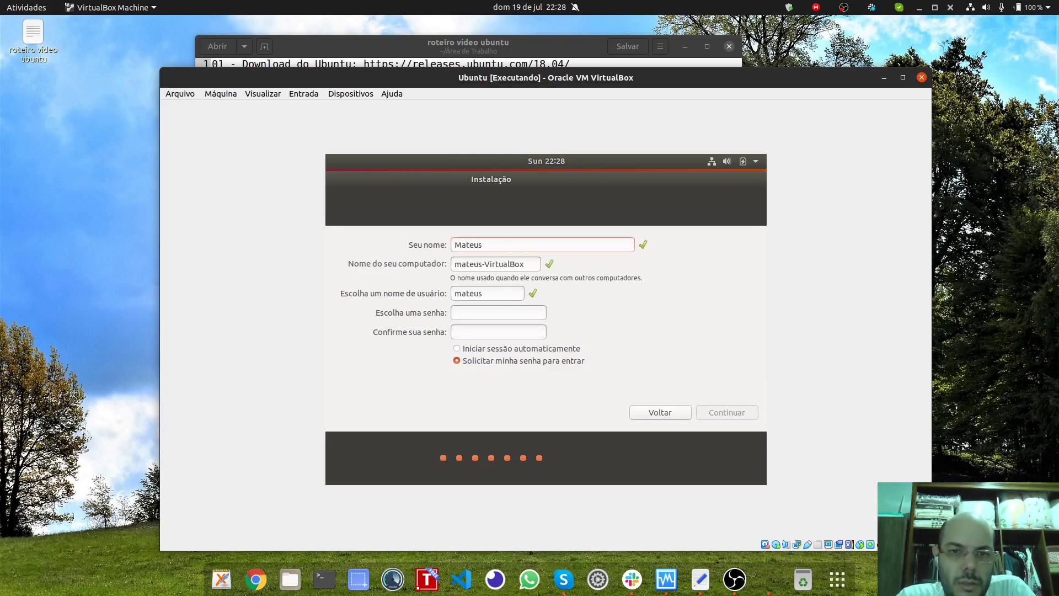
key(Tab)
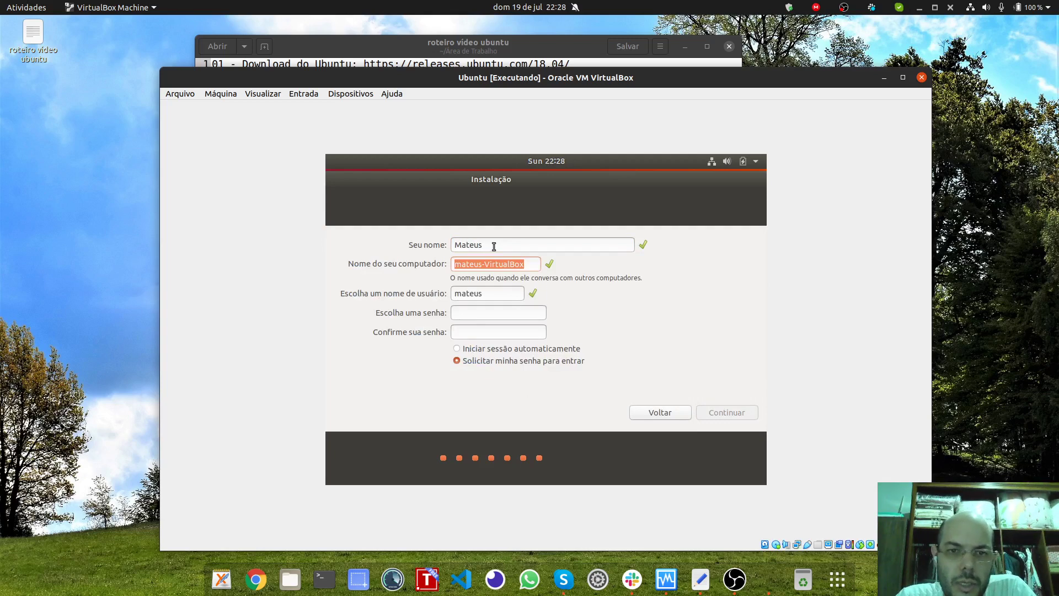
key(Tab)
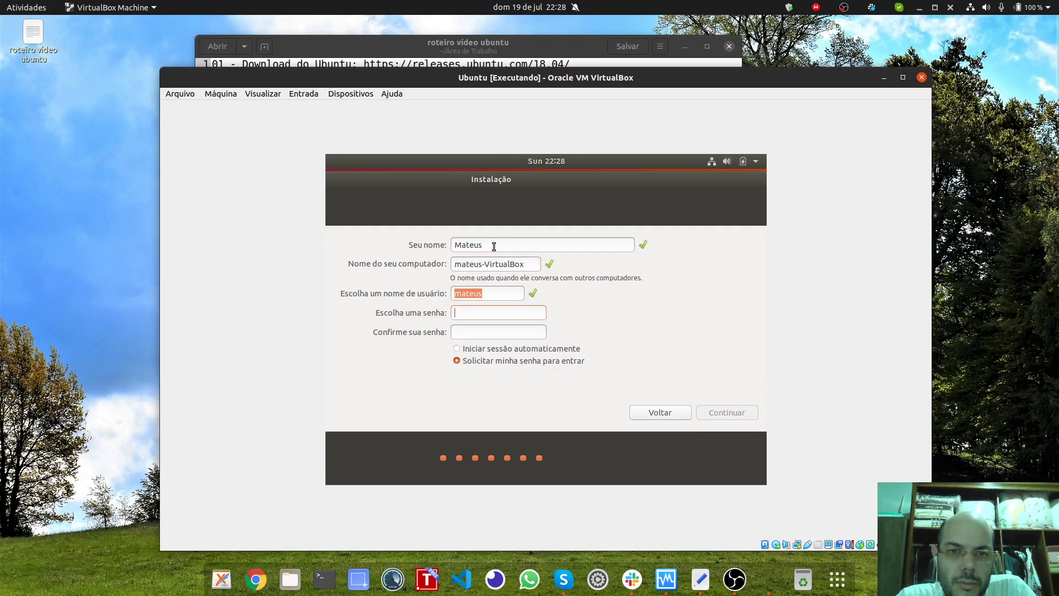
text(1234)
key(ctrl+a)
text(12345678)
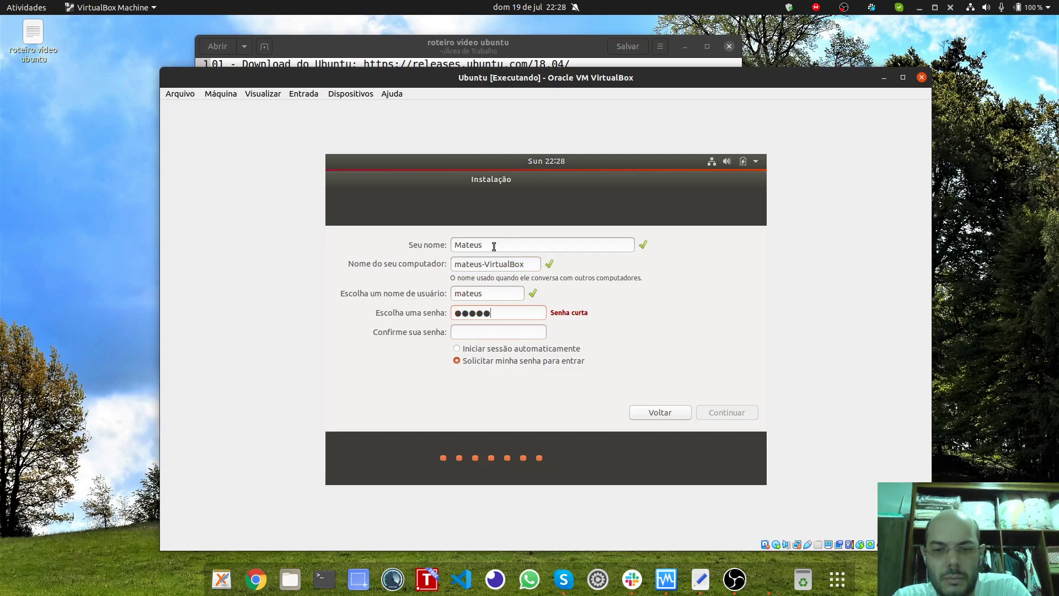
text(123)
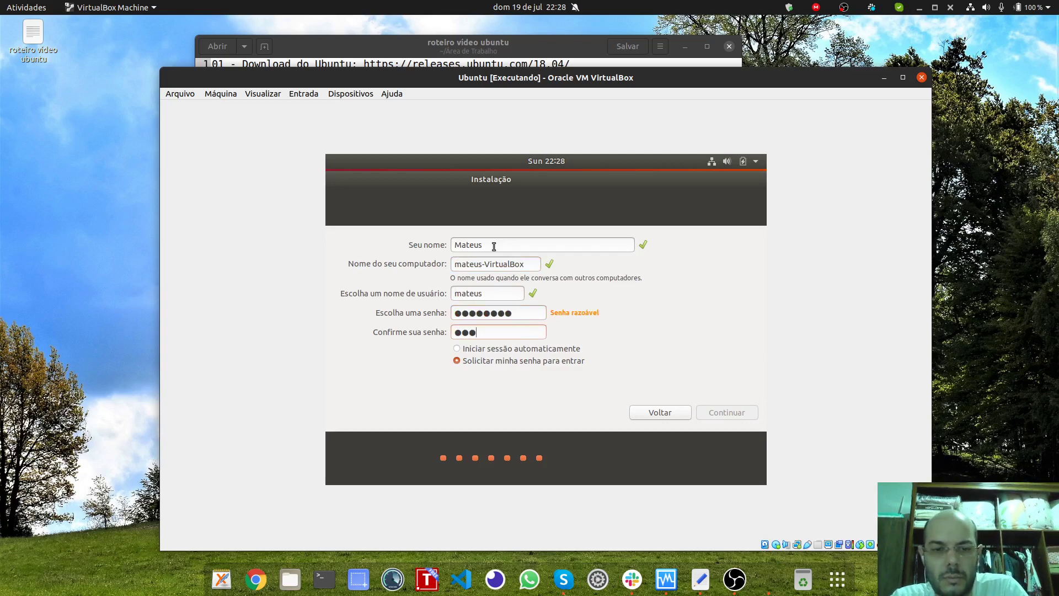
key(BackSpace)
key(BackSpace)
key(BackSpace)
text(12345678)
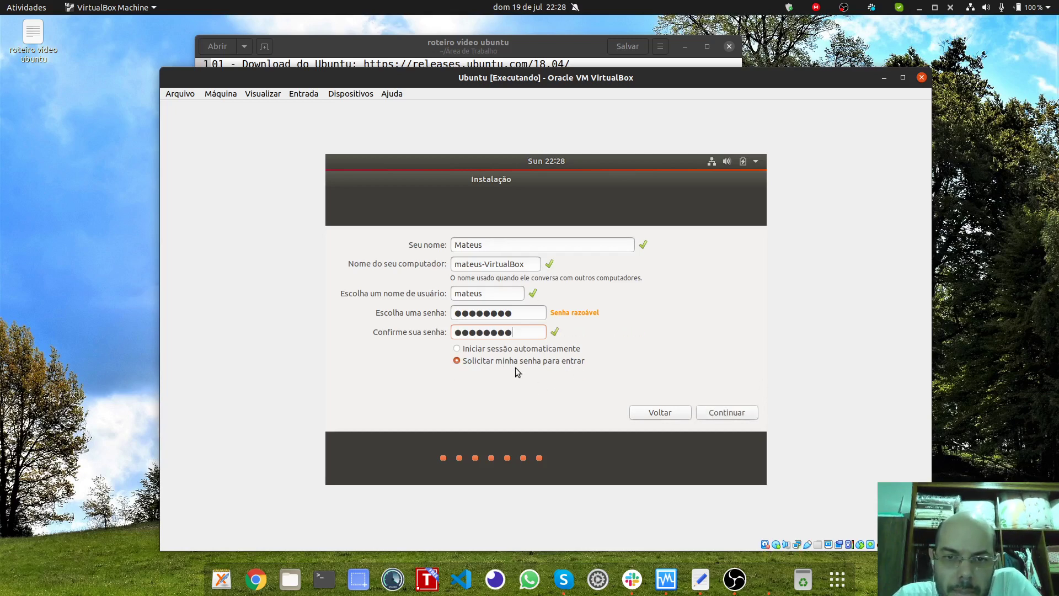
Step: Require the password to log in and continue the installation
click(484, 349)
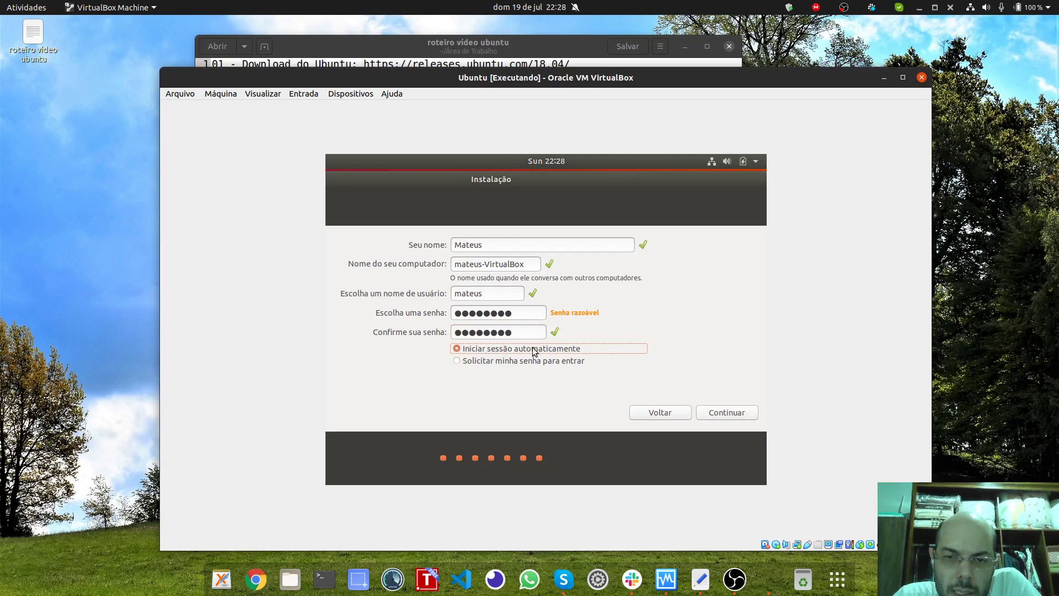
click(485, 361)
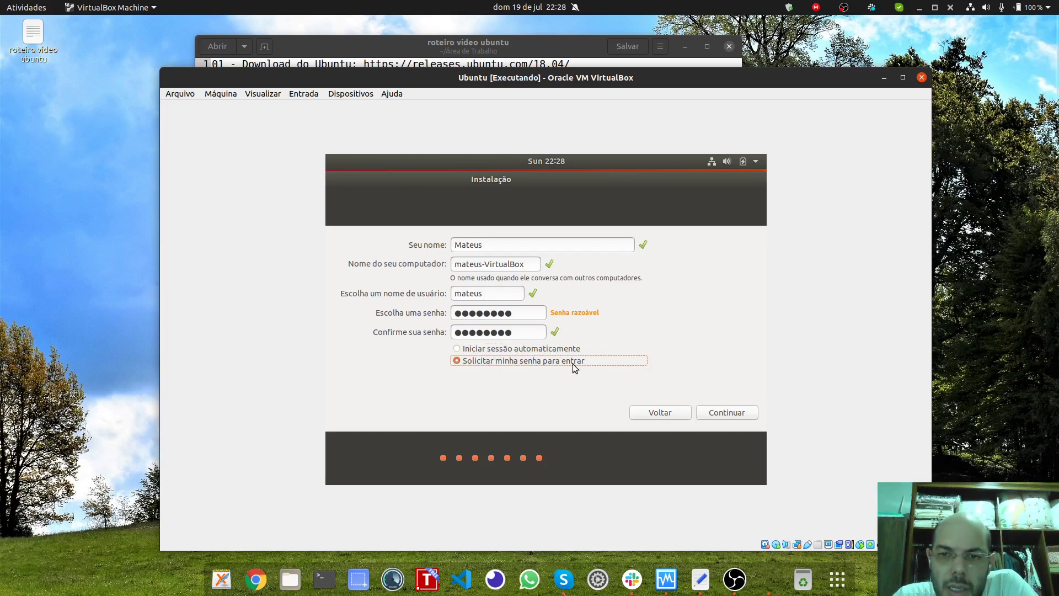
click(724, 414)
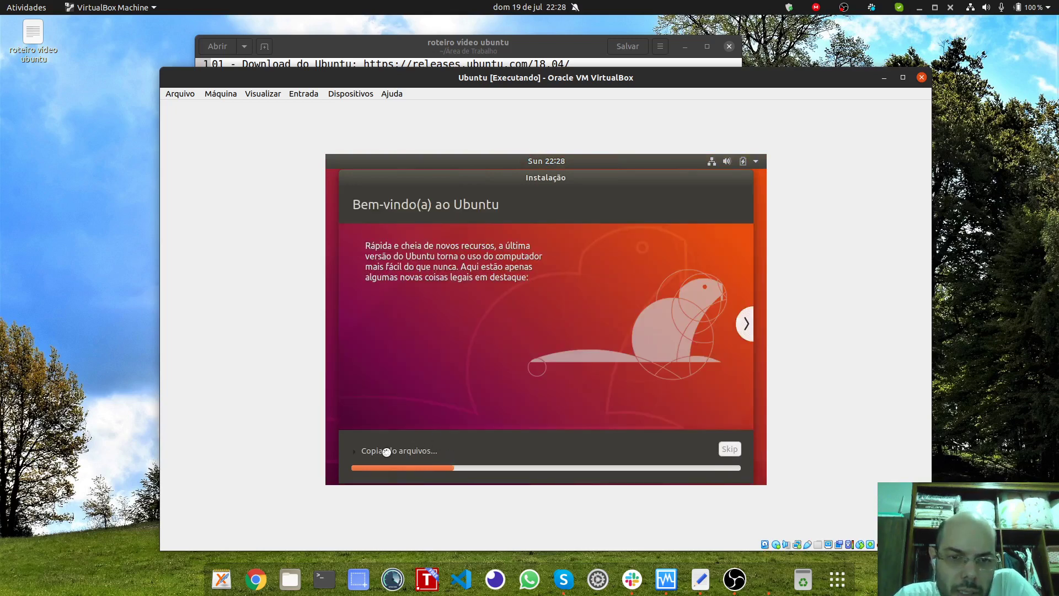
Step: Expand the Copiando arquivos progress log and let the installation finish
click(385, 451)
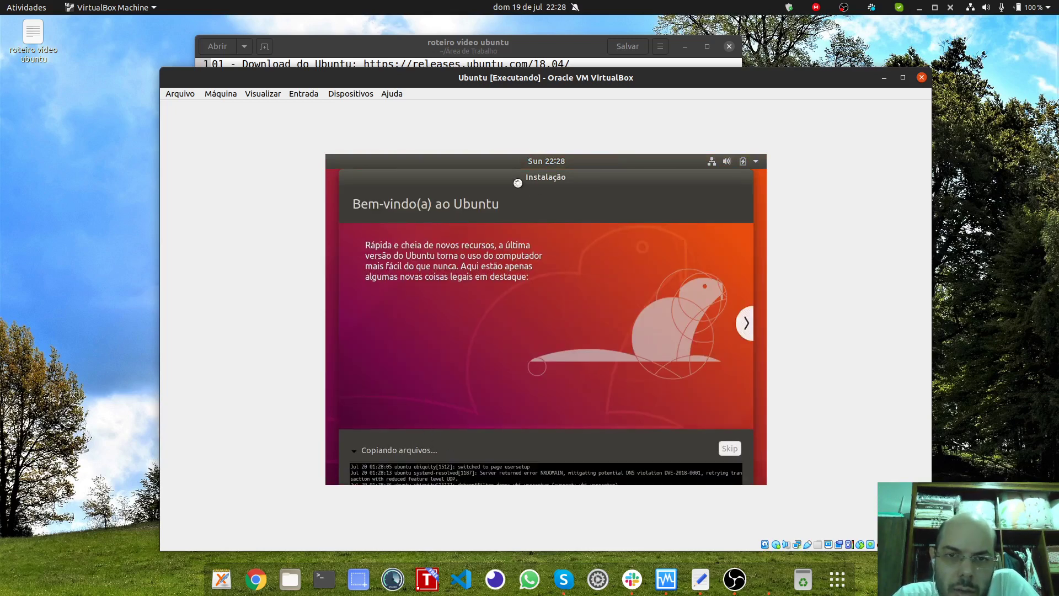
mouse_move(513, 178)
mouse_down()
mouse_move(521, 183)
mouse_move(505, 202)
mouse_move(529, 200)
mouse_move(521, 188)
mouse_up()
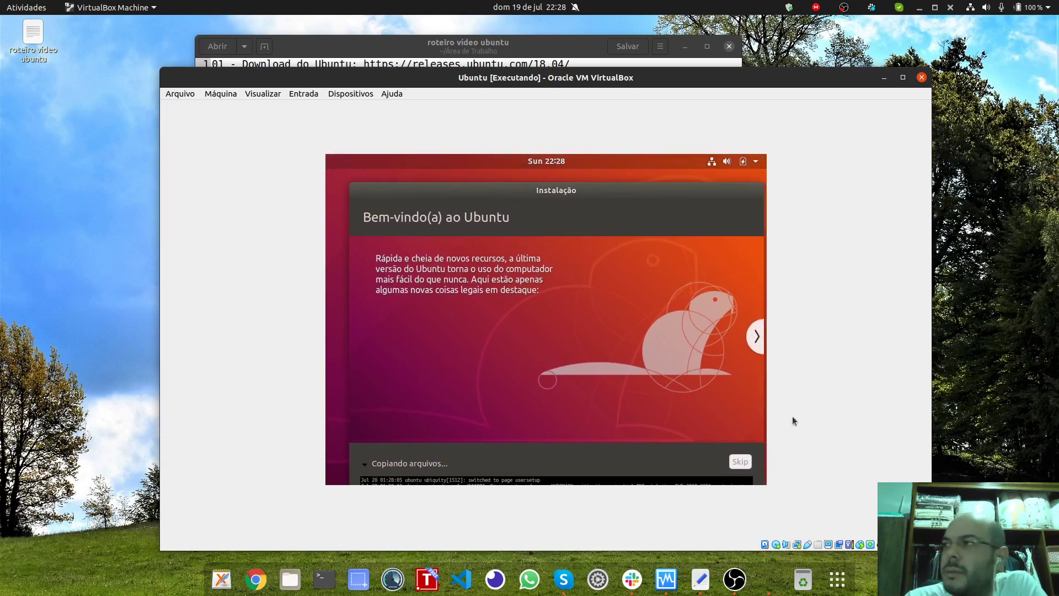
key(alt+Tab)
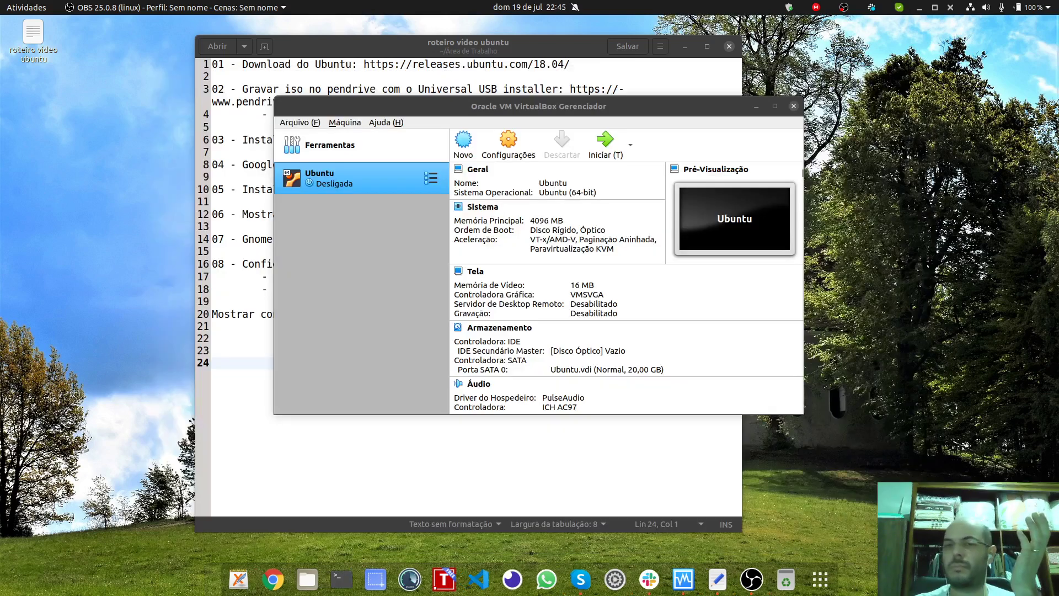
Step: Start the Ubuntu VM and dismiss the keyboard auto-capture and pointer-integration notices
drag(547, 111, 524, 111)
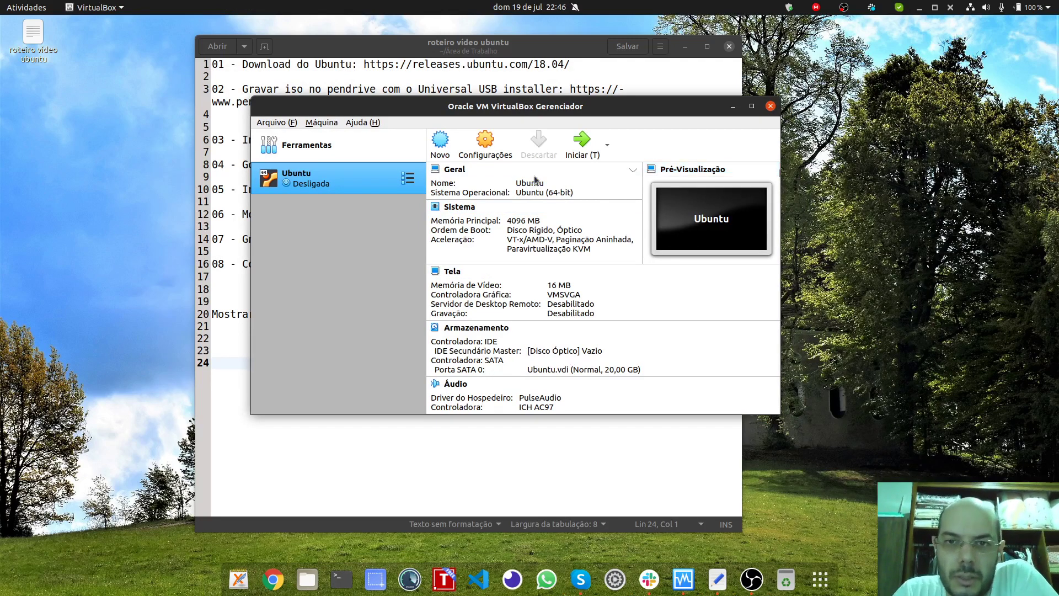
click(572, 153)
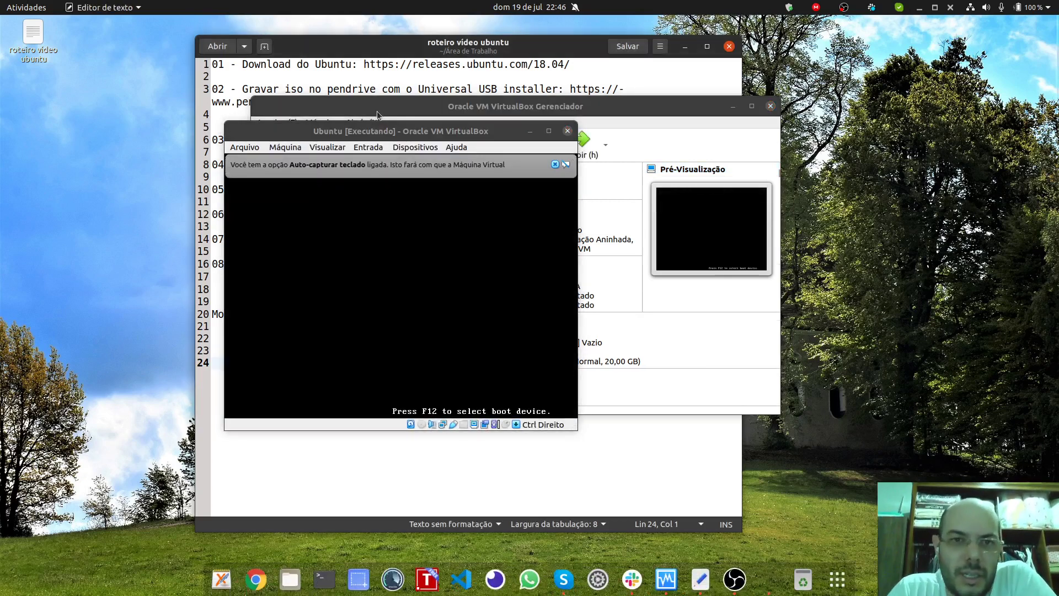
click(479, 147)
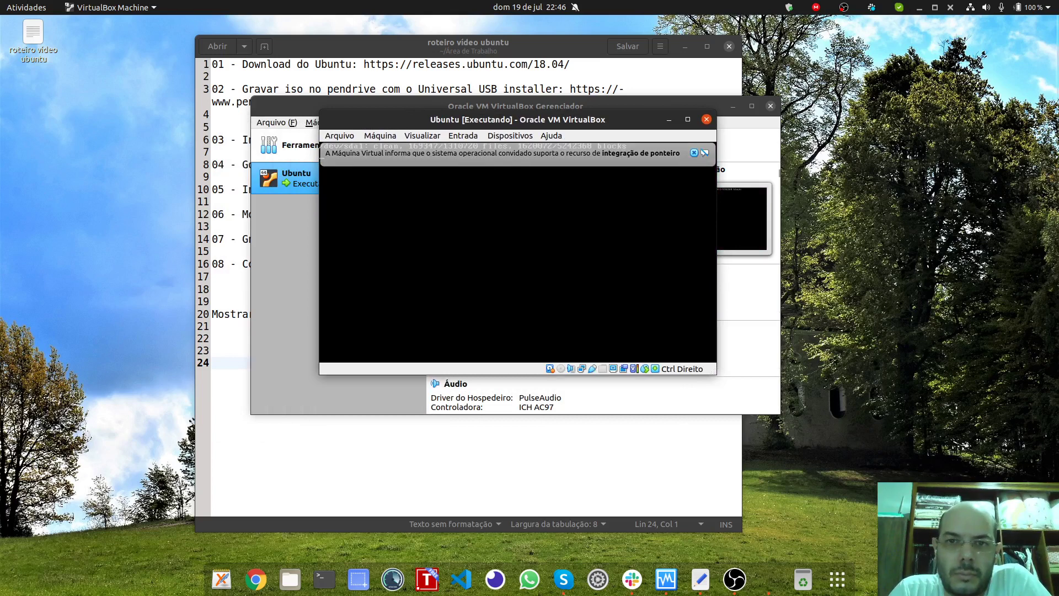
click(694, 154)
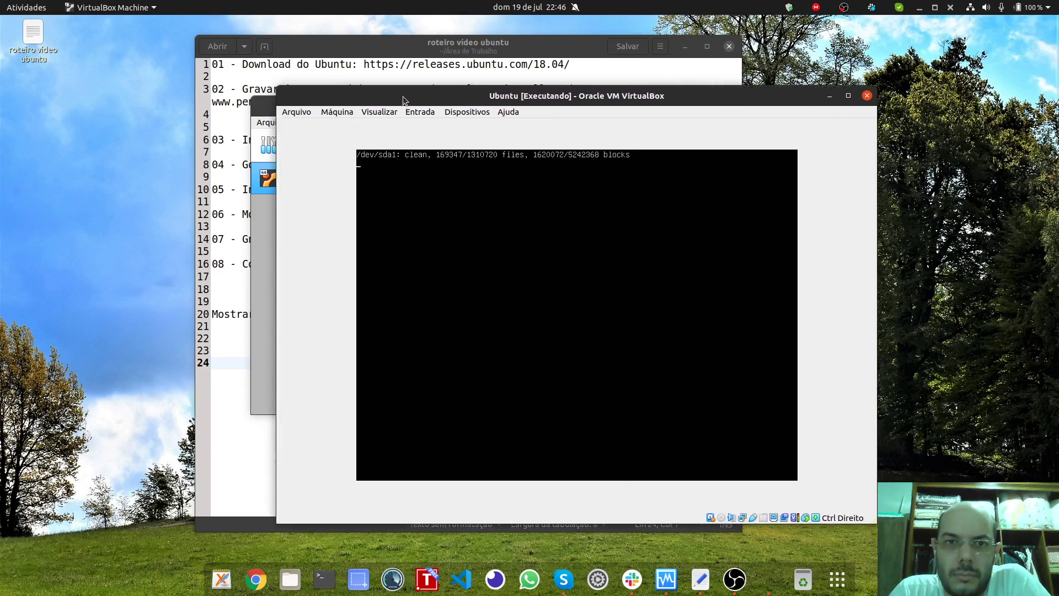
Step: Select the user account on the GDM login screen and log in with its password
drag(403, 97, 373, 74)
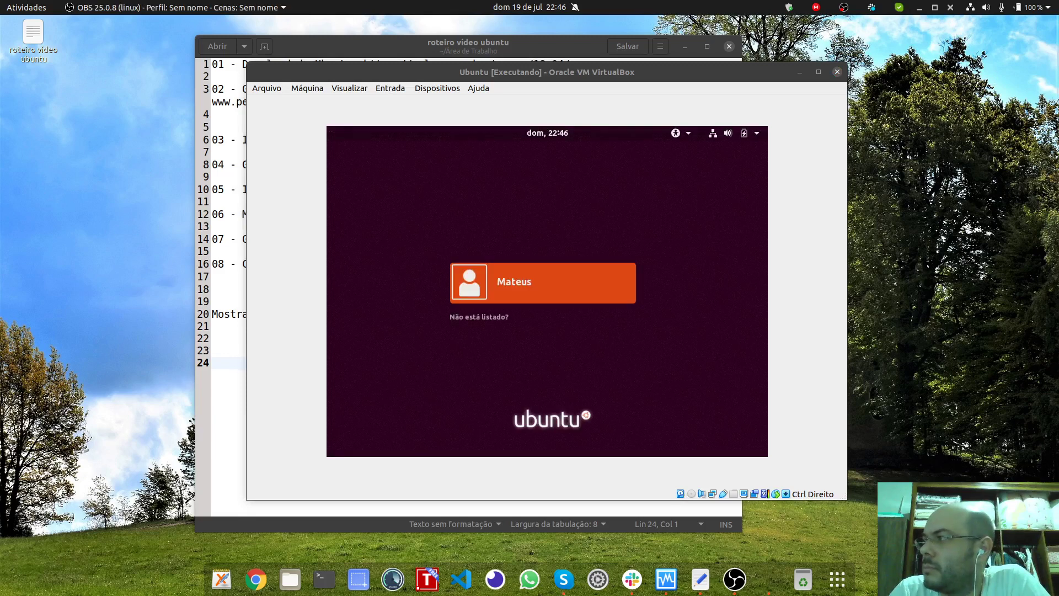
click(528, 238)
click(568, 298)
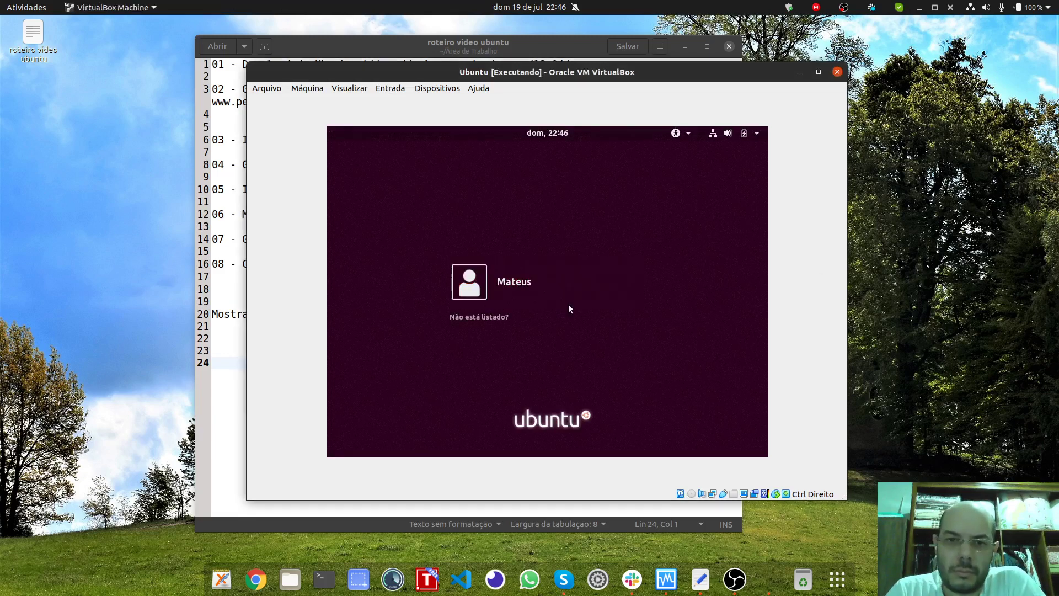
drag(497, 75, 477, 67)
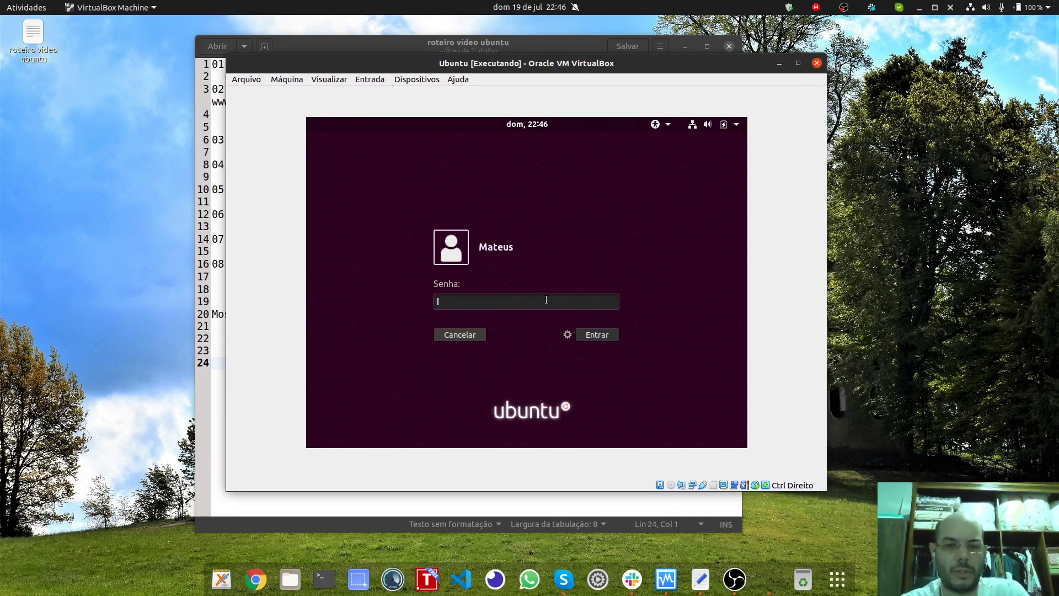
text(********)
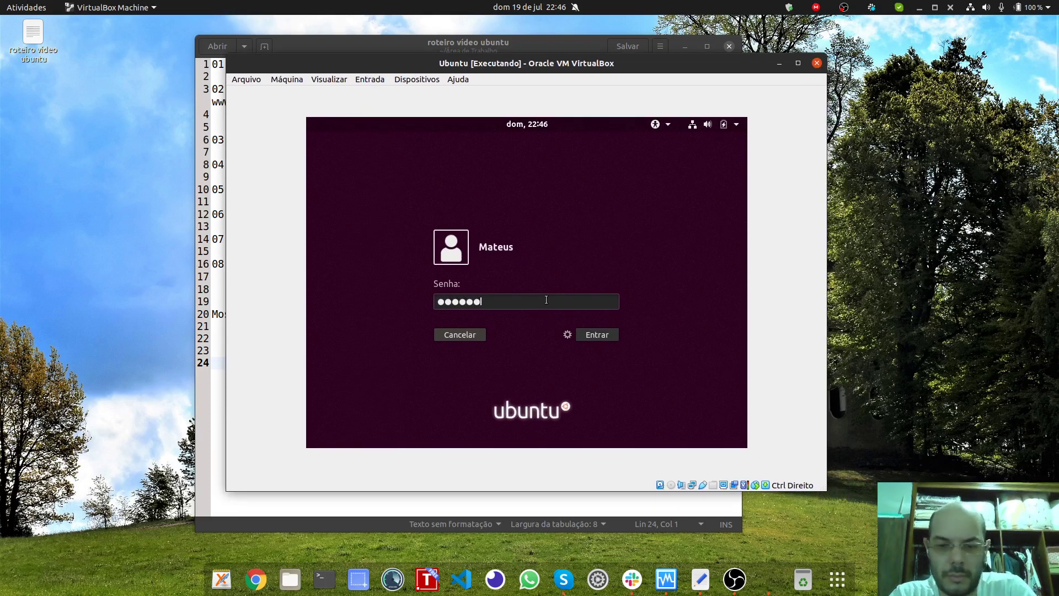
key(Return)
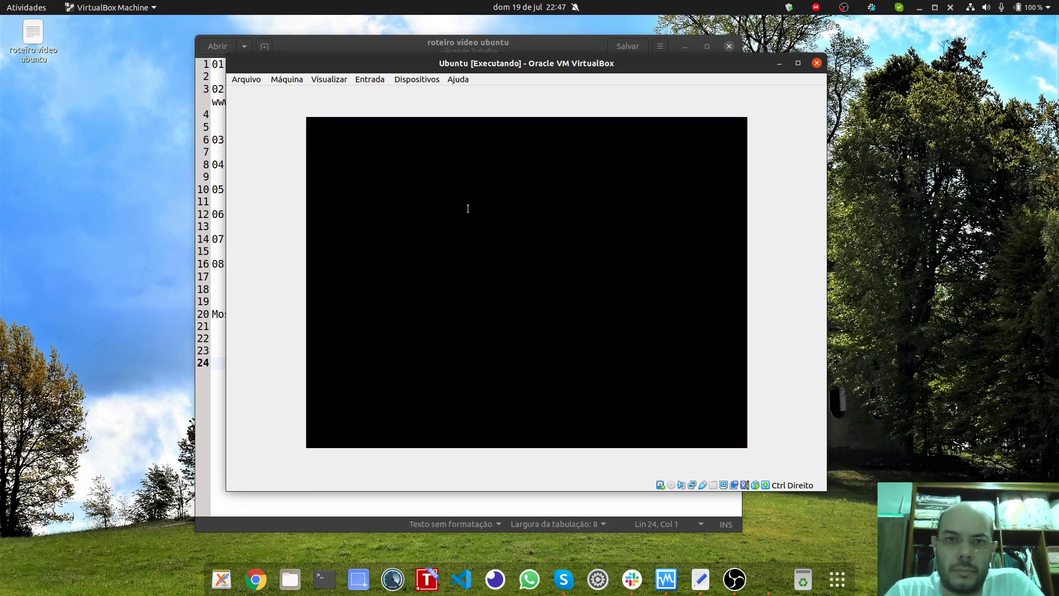
Step: Enlarge the Ubuntu VM window and place it in front of the VirtualBox Manager
drag(396, 70, 325, 76)
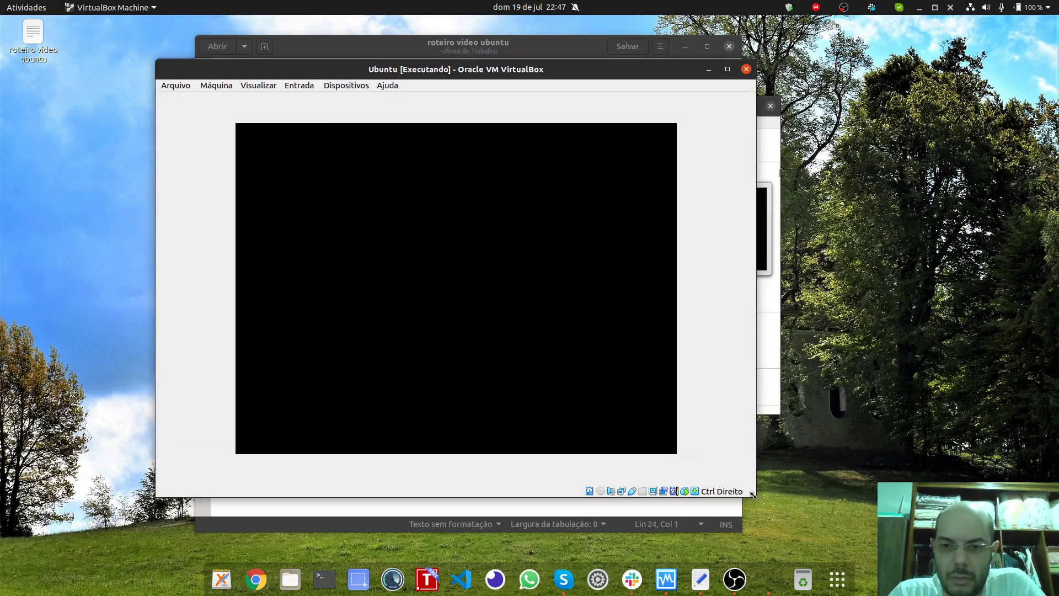
drag(753, 495, 840, 538)
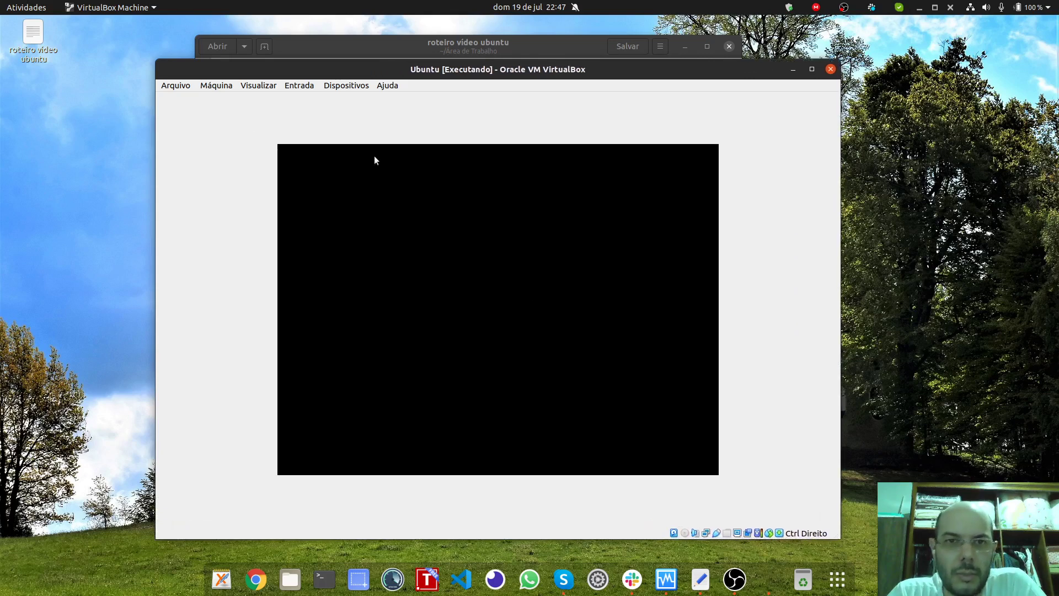
drag(308, 73, 396, 70)
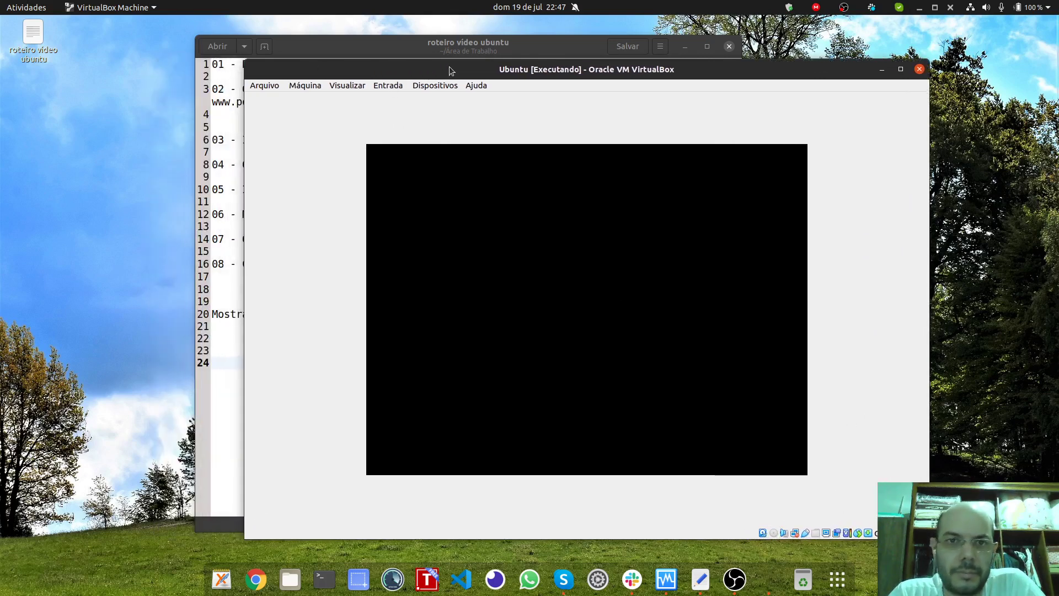
drag(449, 66, 551, 71)
drag(335, 99, 159, 133)
click(422, 72)
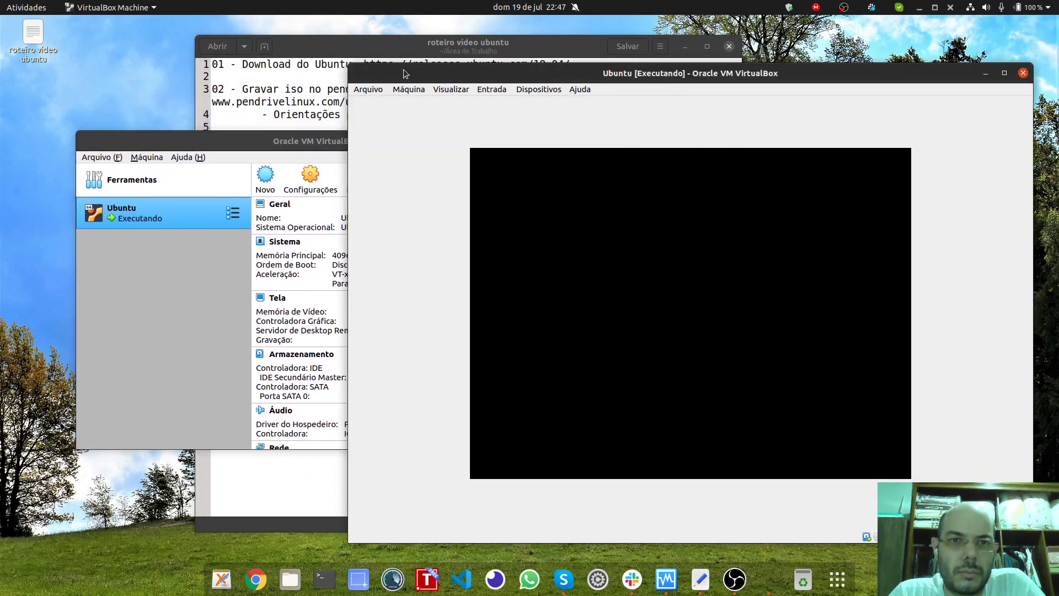
drag(408, 74, 371, 51)
drag(193, 141, 195, 144)
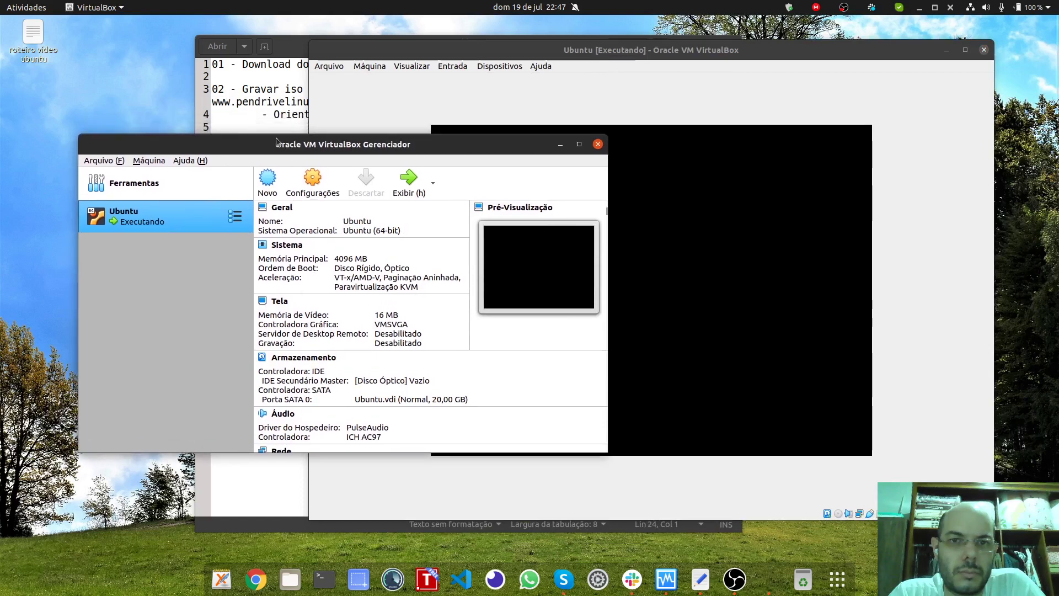
click(679, 139)
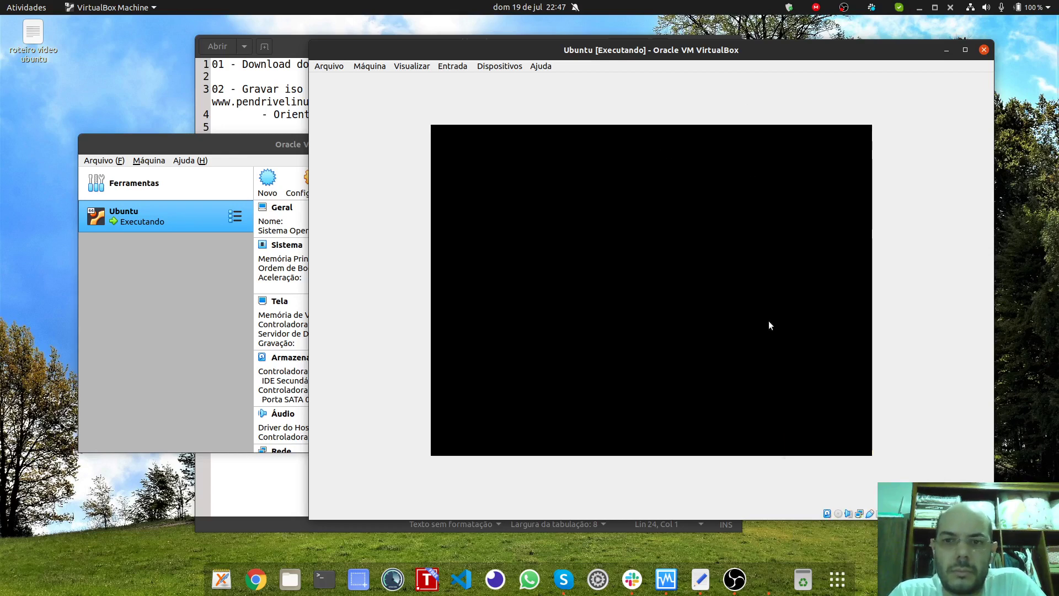
key(alt+Tab)
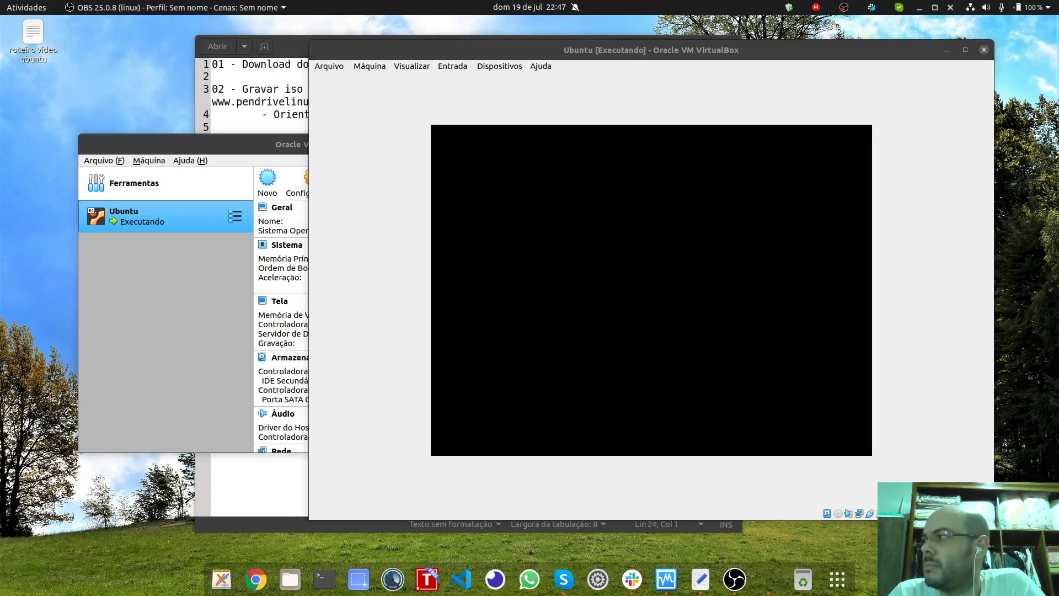